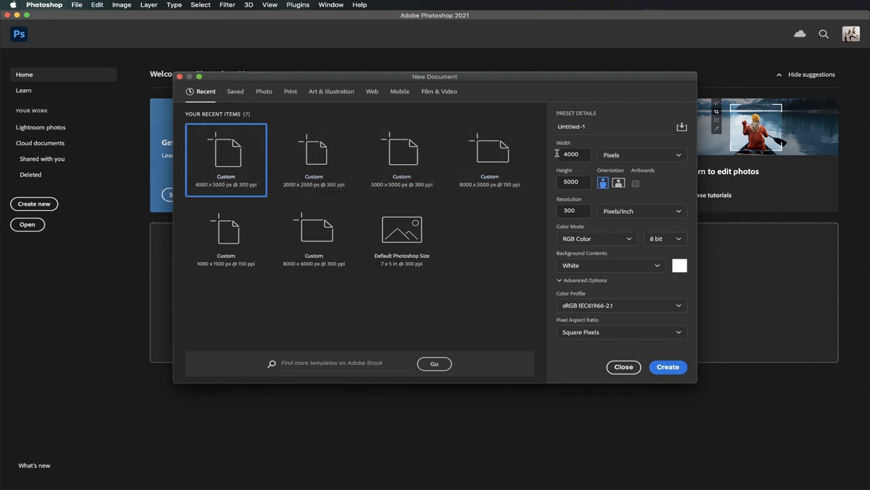
Create a new 4000 x 5000 px RGB document with a white background and a resolution of 72 pixels/inch.
double_click(583, 154)
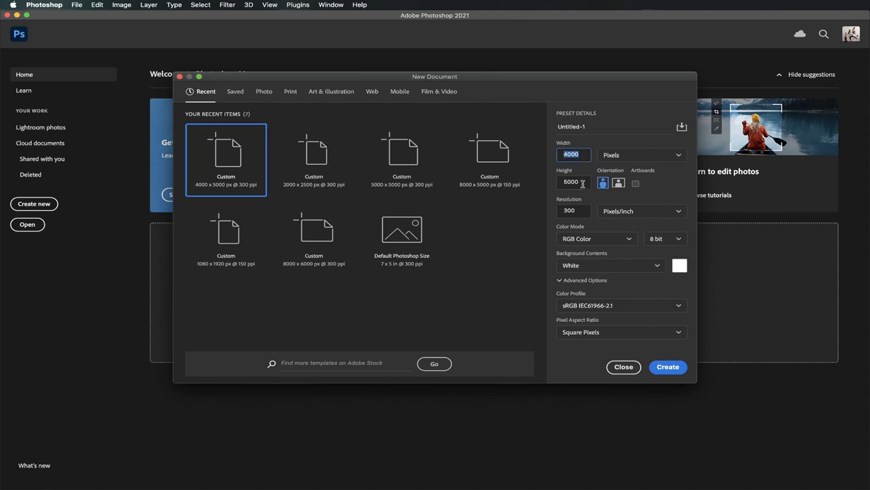
double_click(583, 184)
double_click(582, 213)
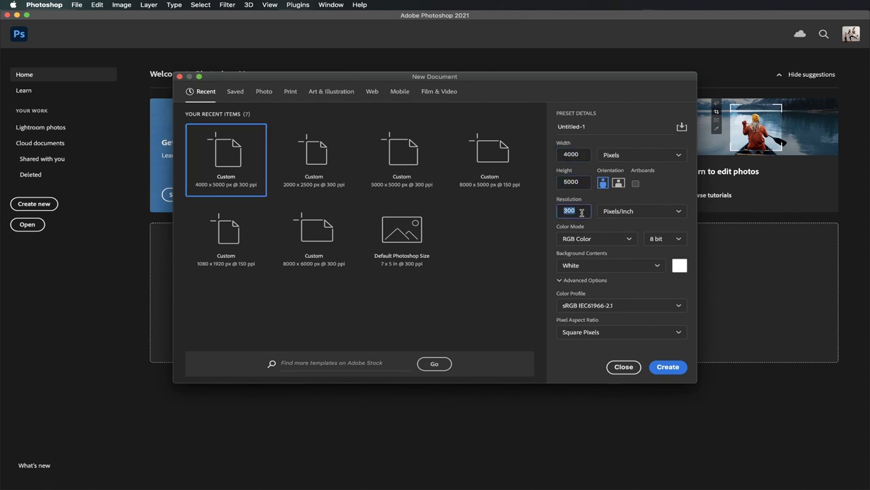
key("BackSpace")
left_click(668, 367)
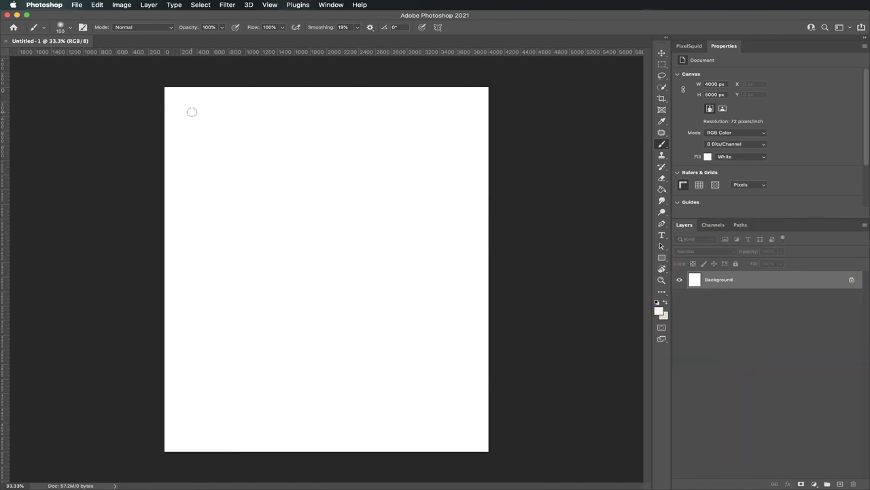
Open the butterfly, rabbit and tea-cup.png images together from the PS4Kids Bunny Tutorial folder.
left_click(77, 6)
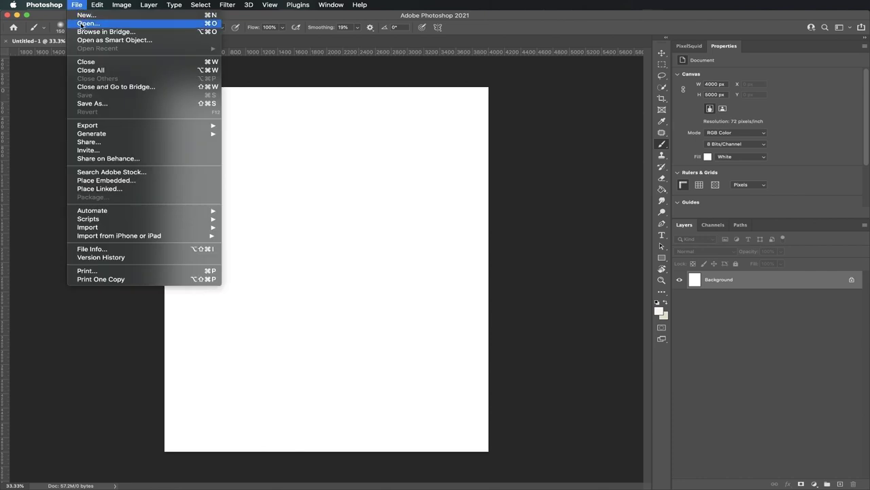
left_click(82, 26)
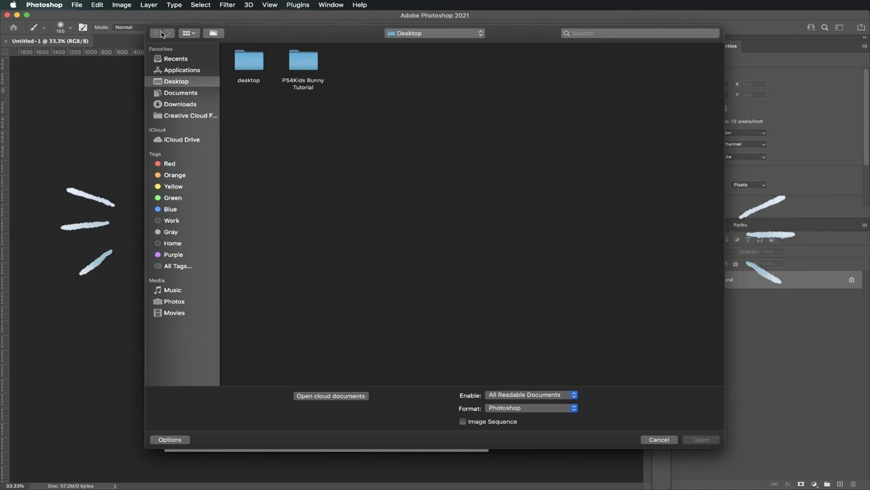
double_click(300, 59)
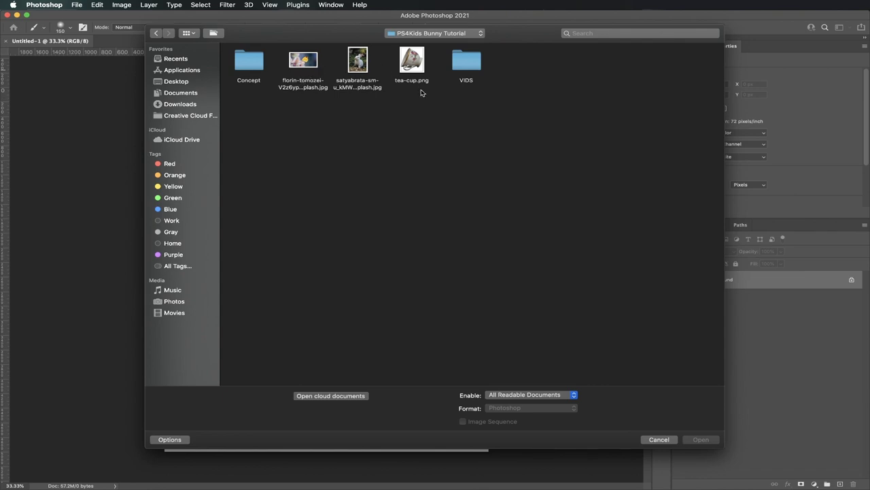
left_click_drag(439, 96, 298, 61)
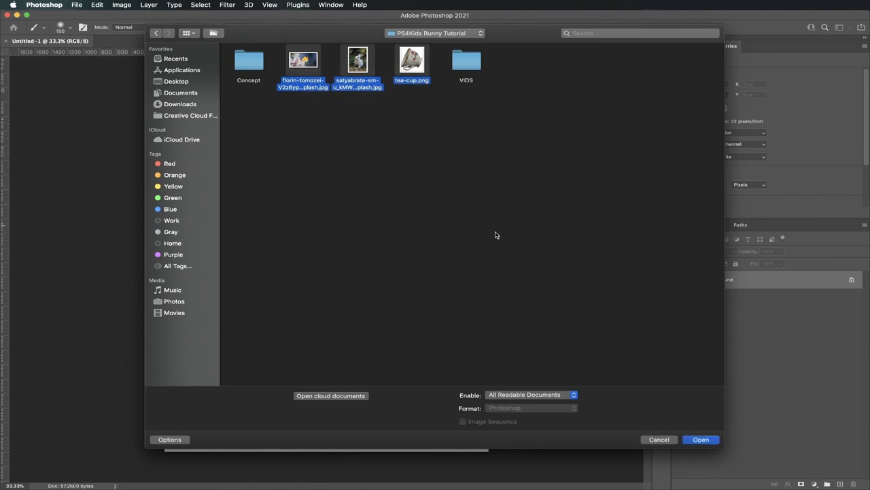
left_click(701, 439)
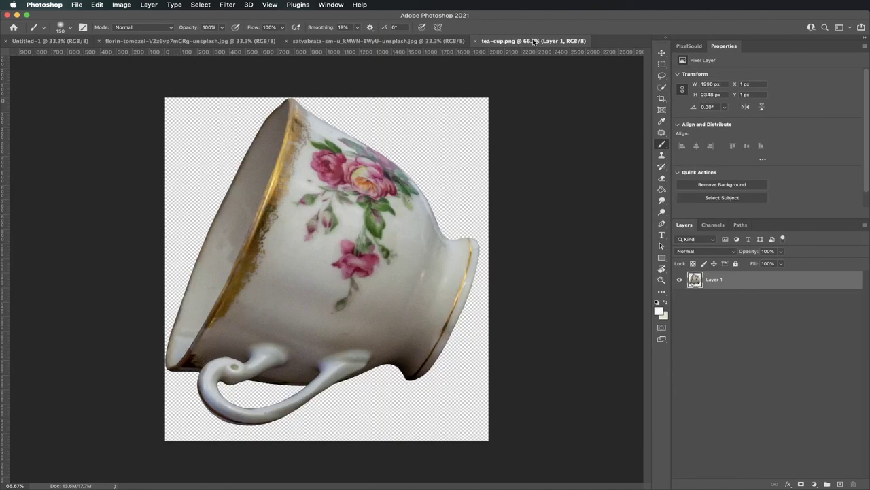
Look over the opened images and bring the rabbit photo into the blank Untitled-1 document as a new layer.
left_click(400, 42)
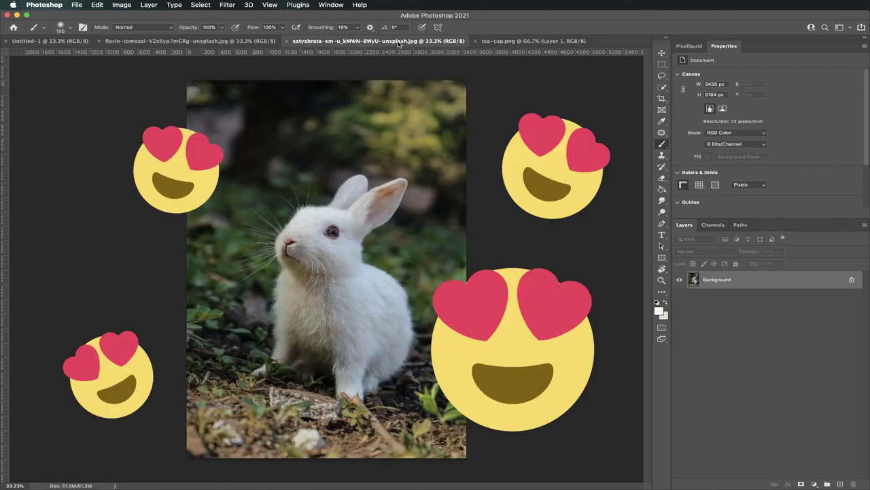
left_click(232, 42)
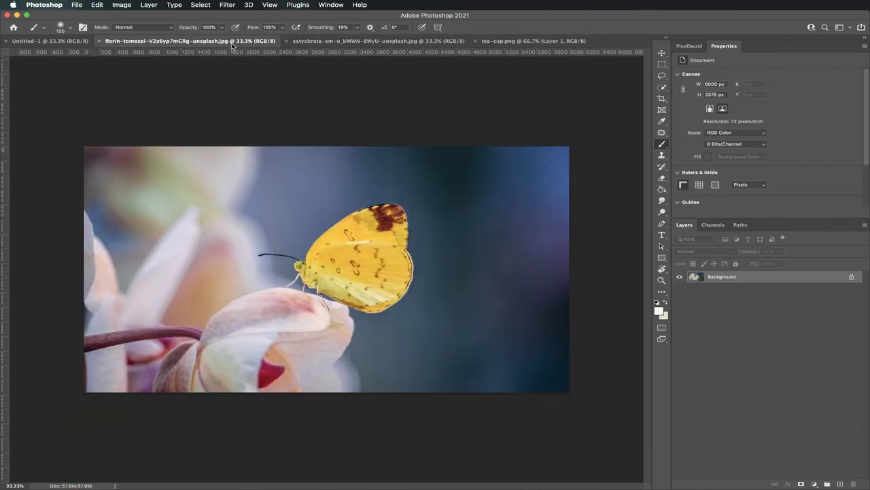
left_click(353, 42)
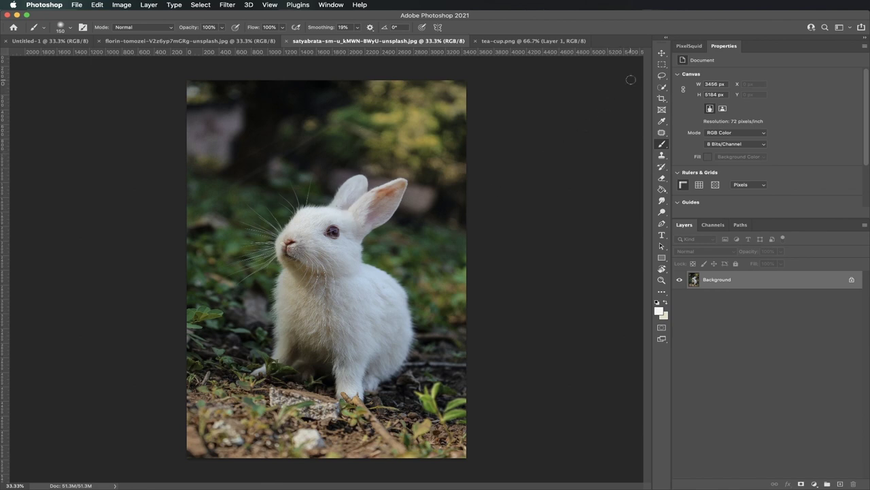
left_click(661, 54)
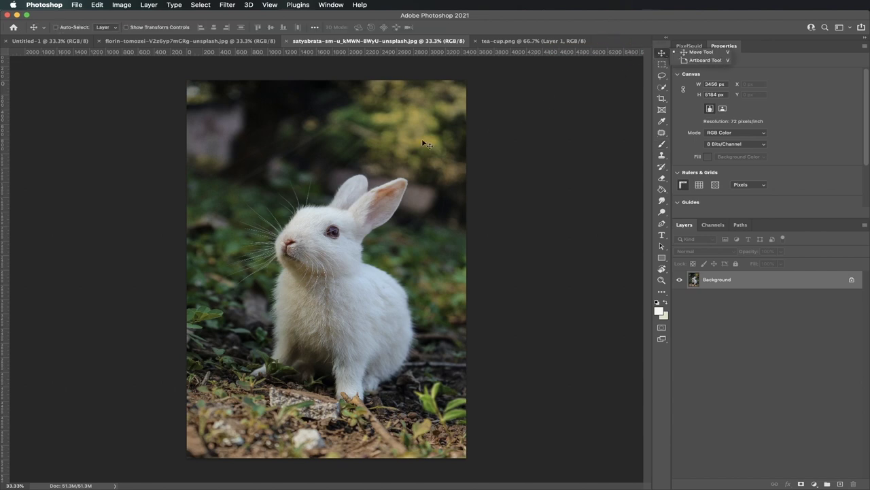
left_click(324, 178)
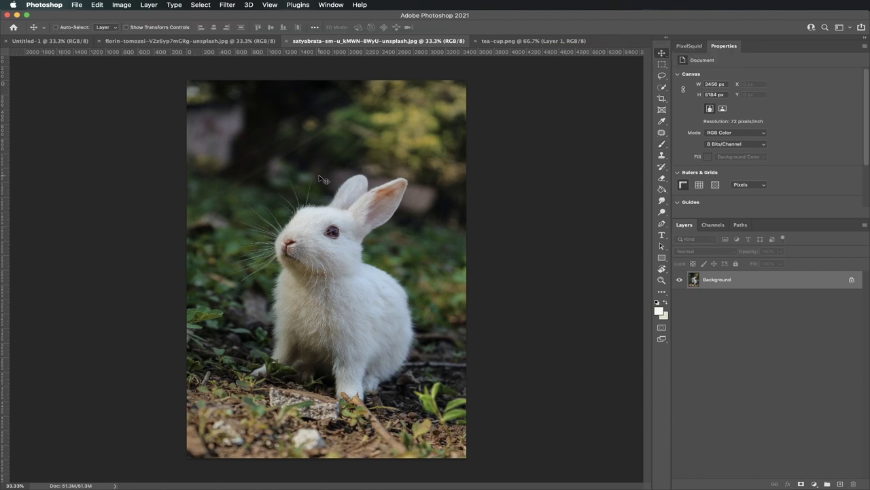
left_click(78, 42)
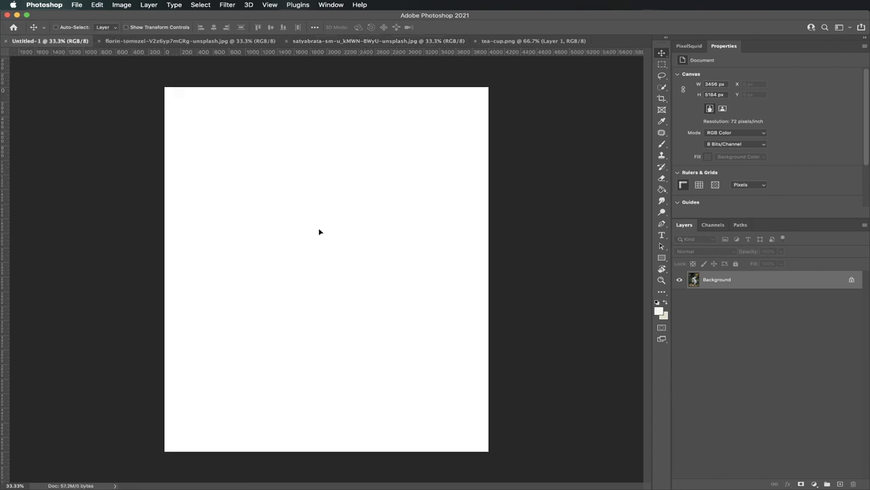
key("ctrl+v")
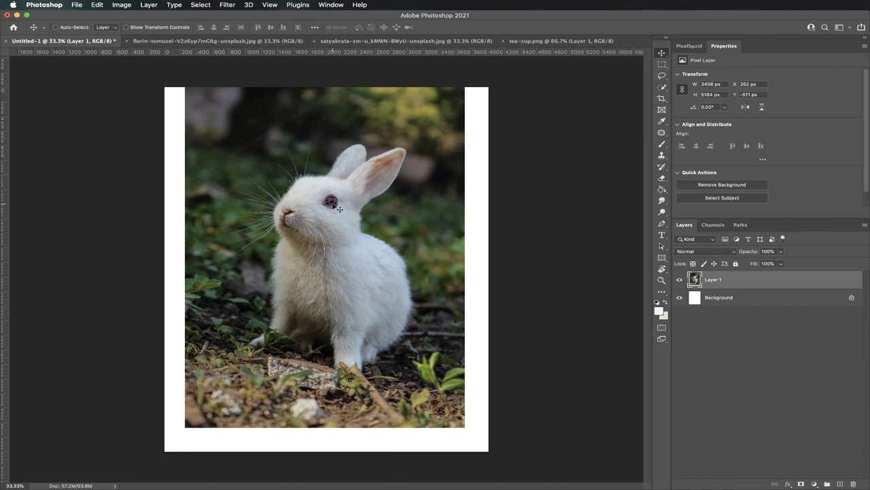
Position the rabbit photo over the canvas and scale it up proportionally until it fills the full canvas width.
left_click_drag(340, 209, 333, 232)
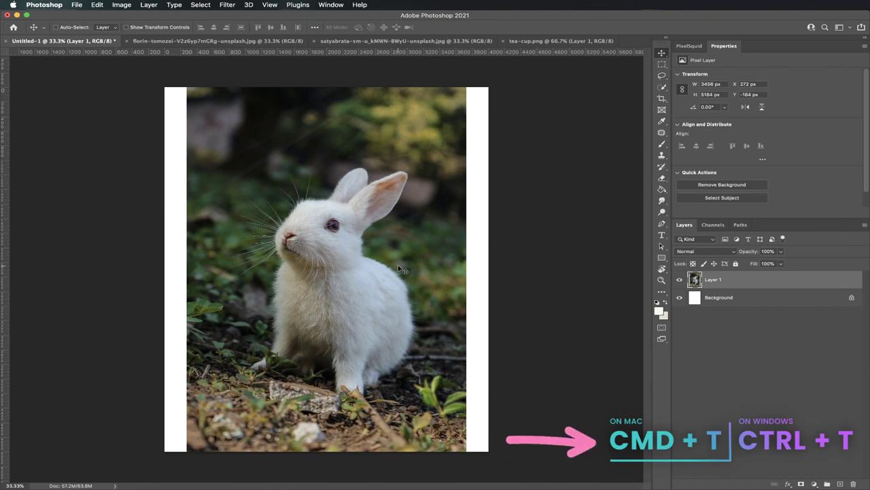
key("ctrl+t")
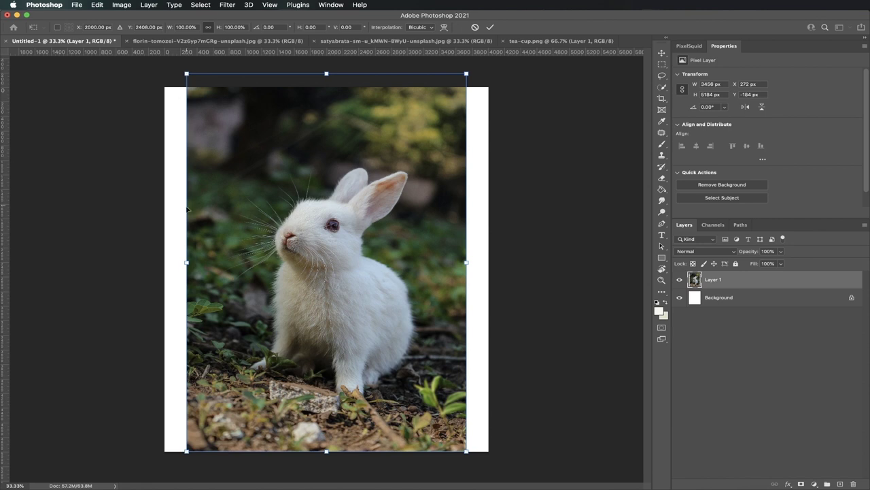
left_click_drag(186, 263, 165, 263)
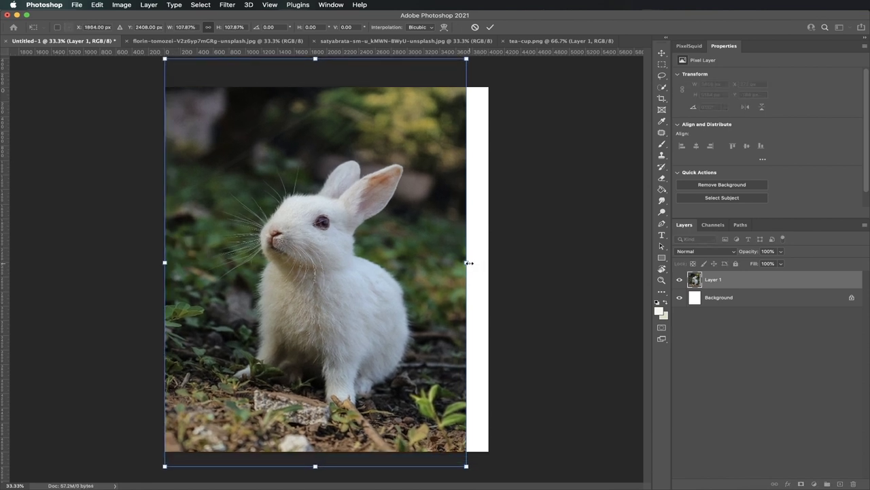
left_click_drag(469, 263, 488, 262)
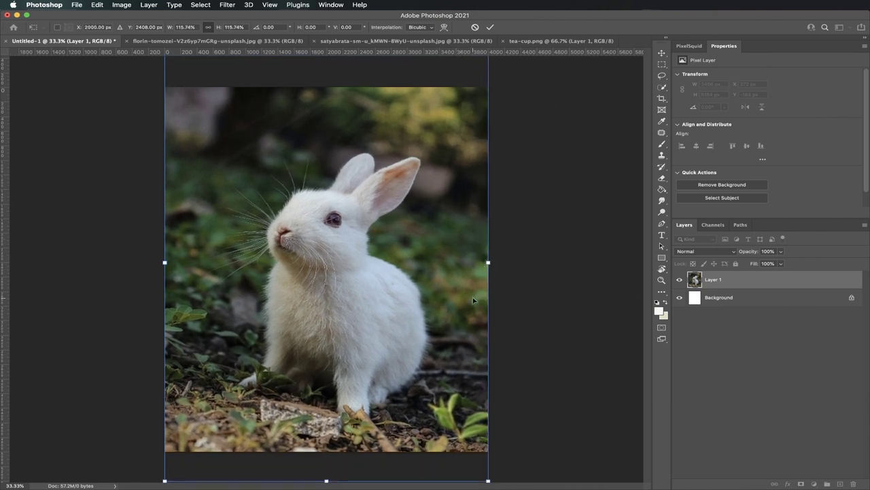
key("Return")
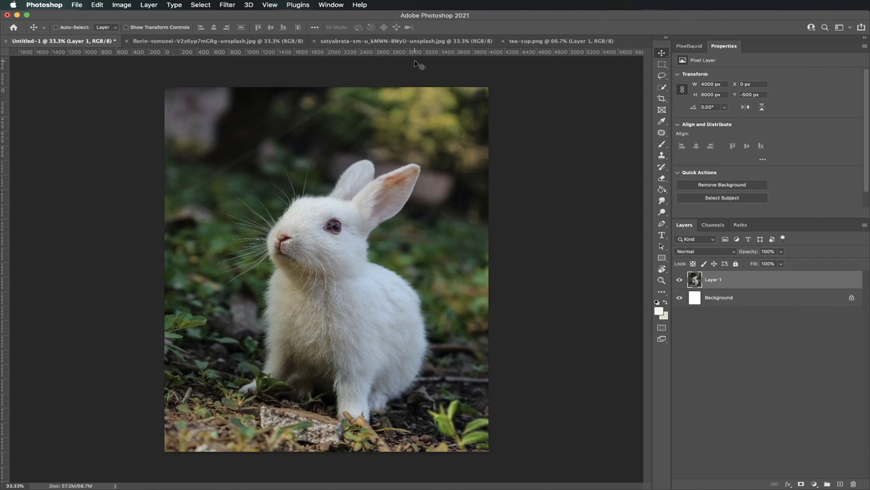
Bring the teacup from tea-cup.png into the Untitled-1 document and place it over the rabbit's body.
left_click(534, 41)
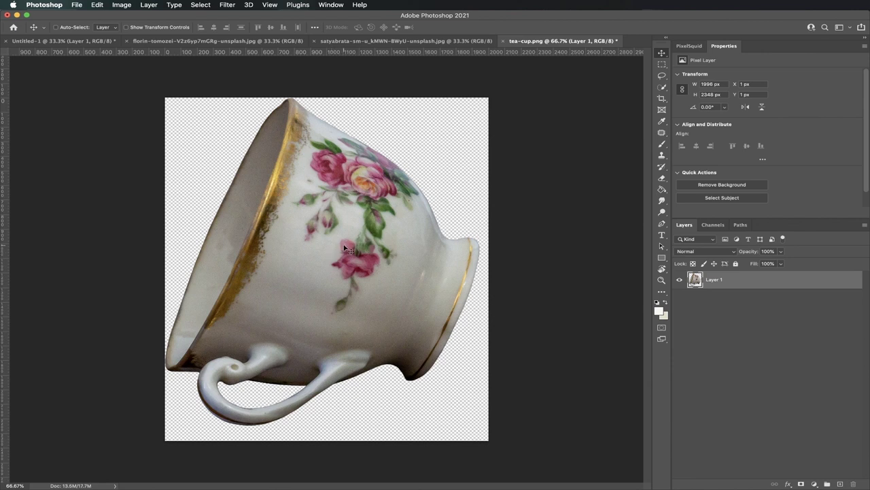
left_click_drag(346, 248, 215, 160)
left_click_drag(325, 271, 327, 272)
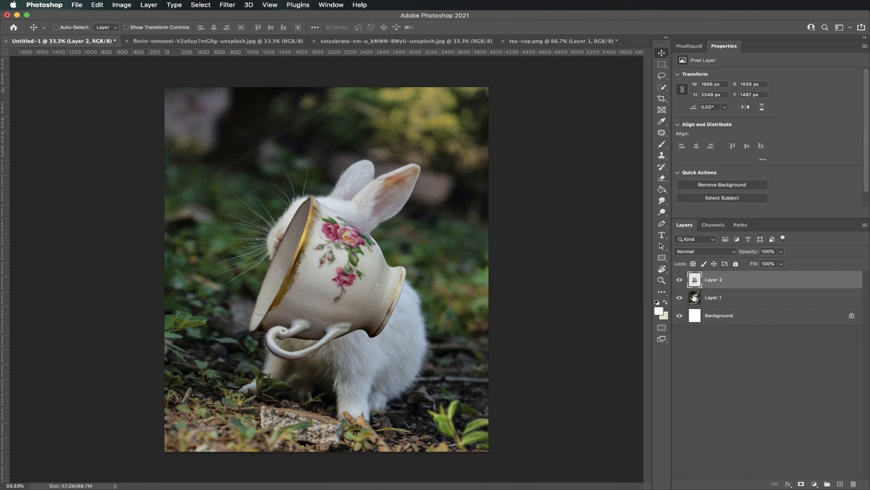
Rename the rabbit photo's layer to "bunny" and the cup's layer to "teacup".
double_click(712, 299)
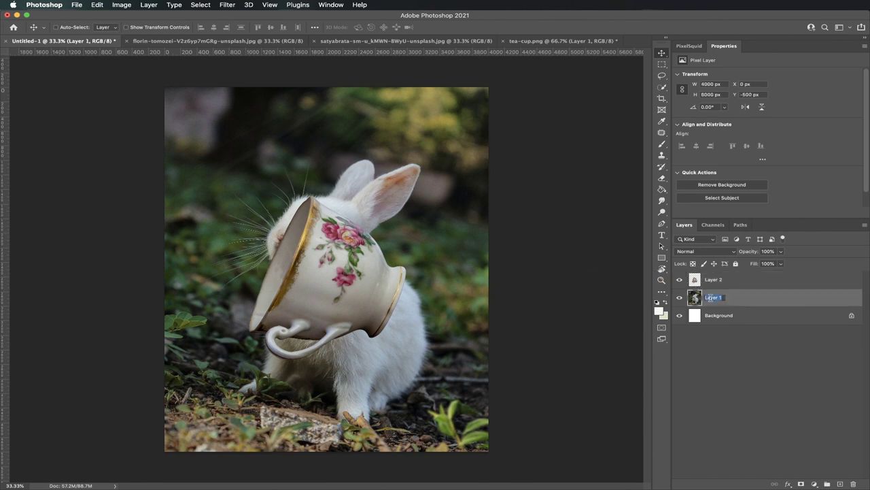
type("bunny")
key("Return")
double_click(719, 280)
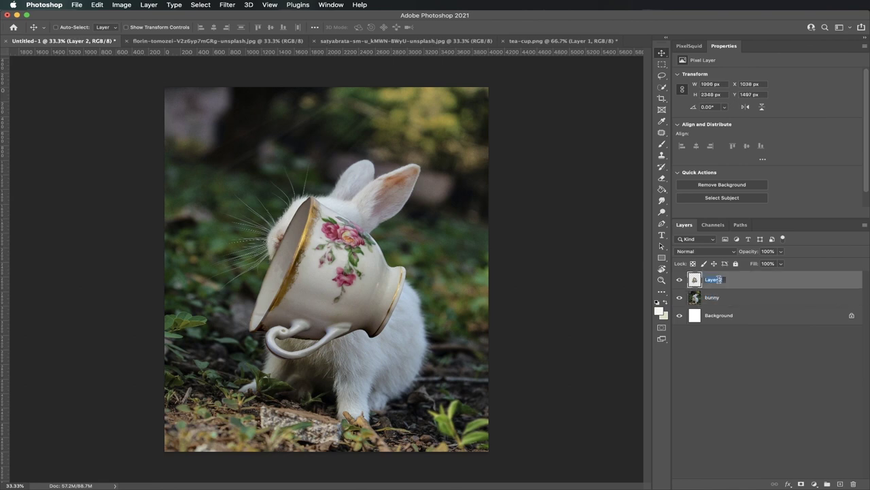
type("teacup")
key("Return")
Rotate the teacup upright by about 67 degrees, enlarge it to about 136%, and position it in front of the rabbit's body.
key("ctrl+t")
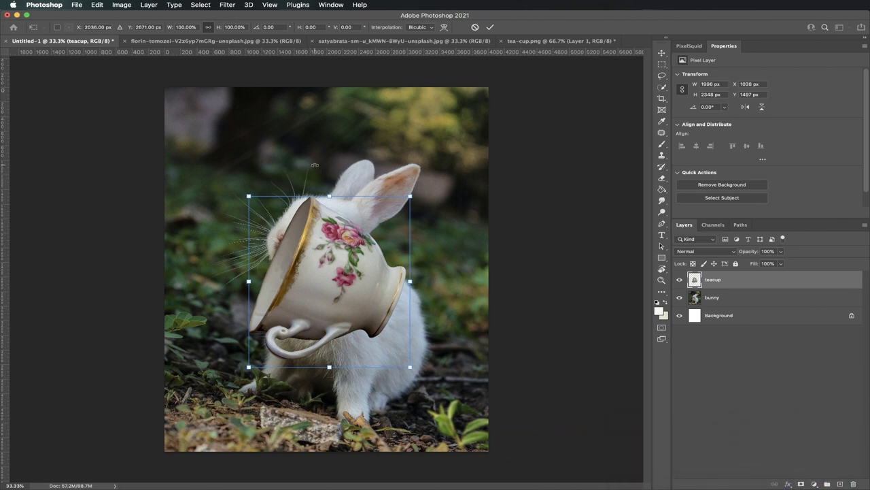
left_click_drag(333, 165, 424, 248)
left_click_drag(340, 282, 342, 361)
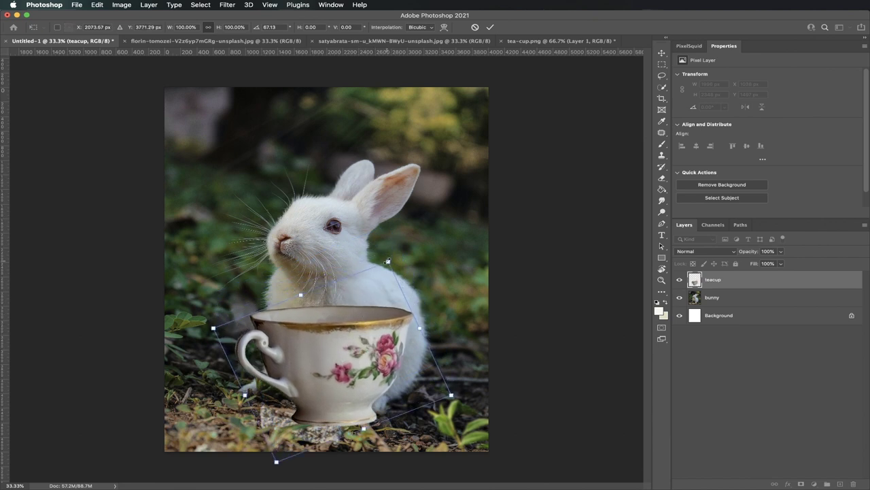
left_click_drag(388, 261, 422, 206)
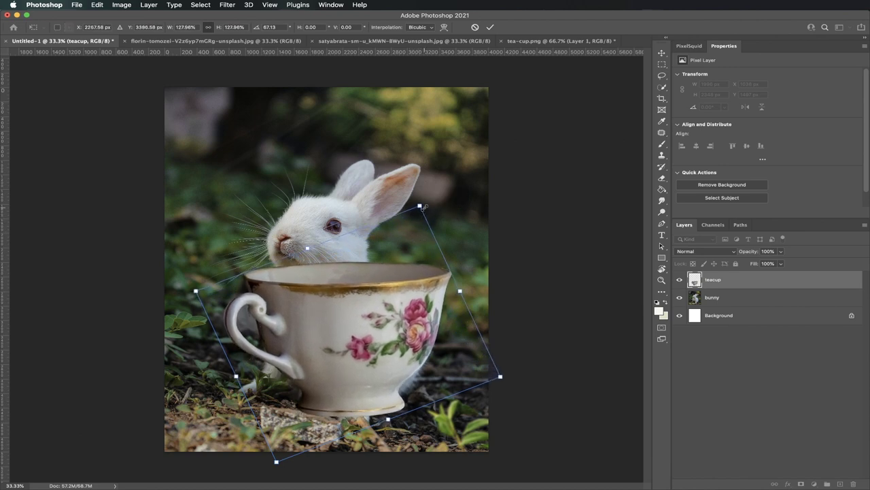
left_click_drag(376, 304, 364, 317)
left_click_drag(408, 221, 421, 203)
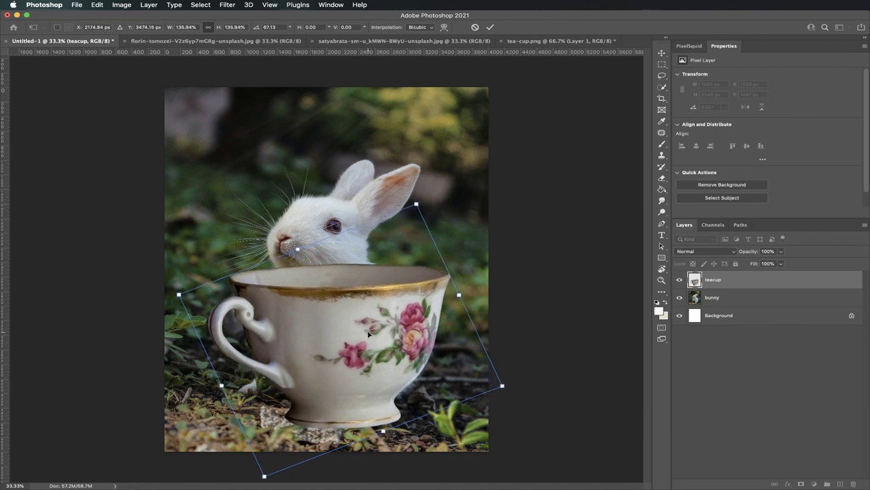
left_click_drag(368, 334, 367, 341)
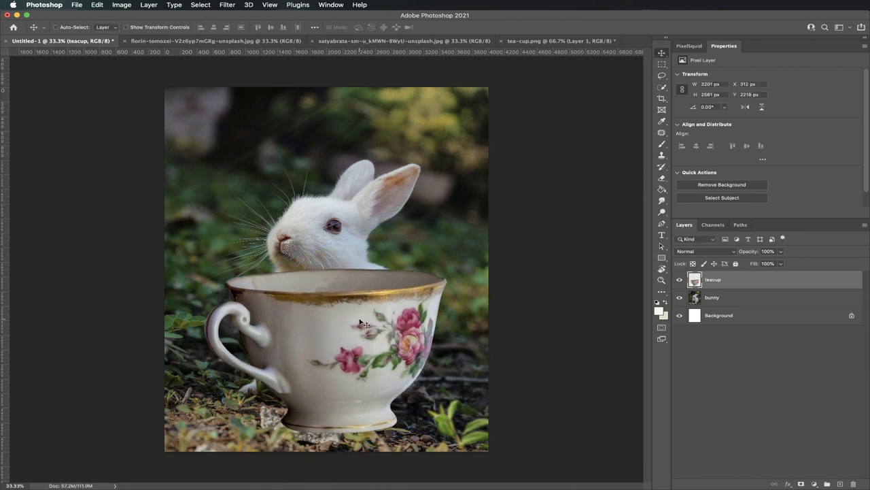
Flip the teacup horizontally and shift it to the right so it covers the rabbit's body.
left_click(97, 6)
mouse_move(119, 208)
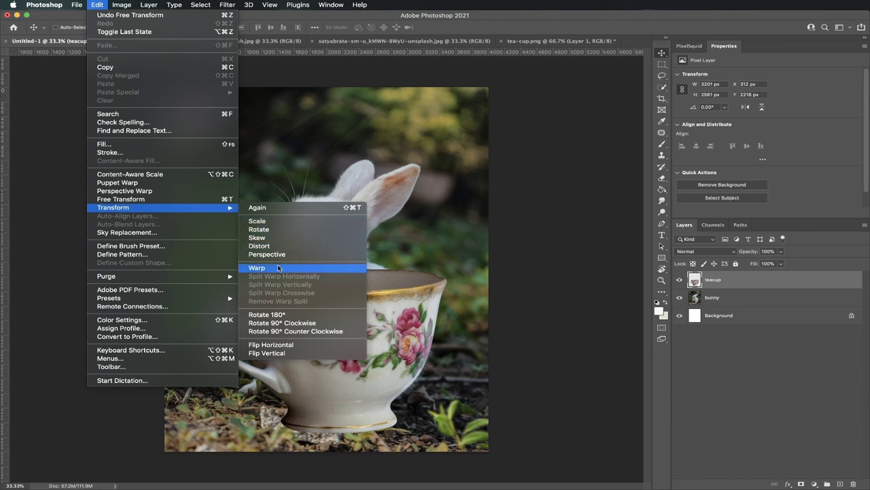
left_click(281, 346)
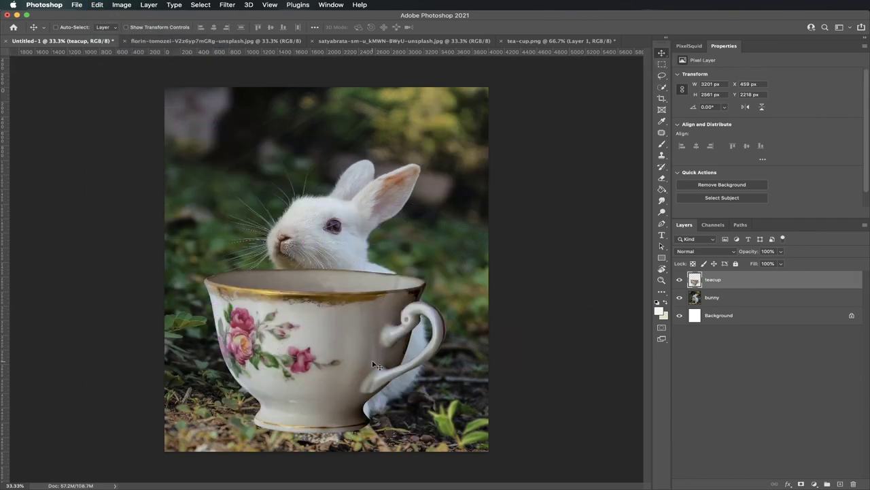
left_click_drag(348, 372, 382, 376)
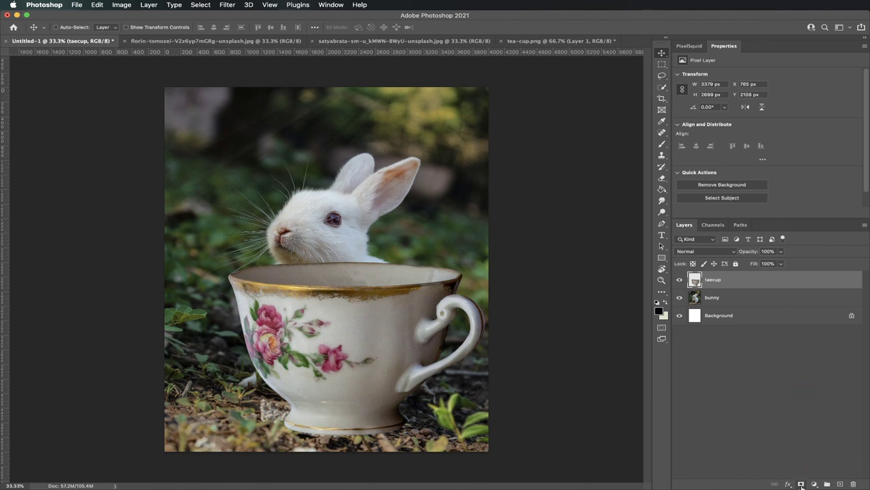
Add a layer mask to the teacup layer and choose the Hard Round brush for painting on it.
left_click(801, 484)
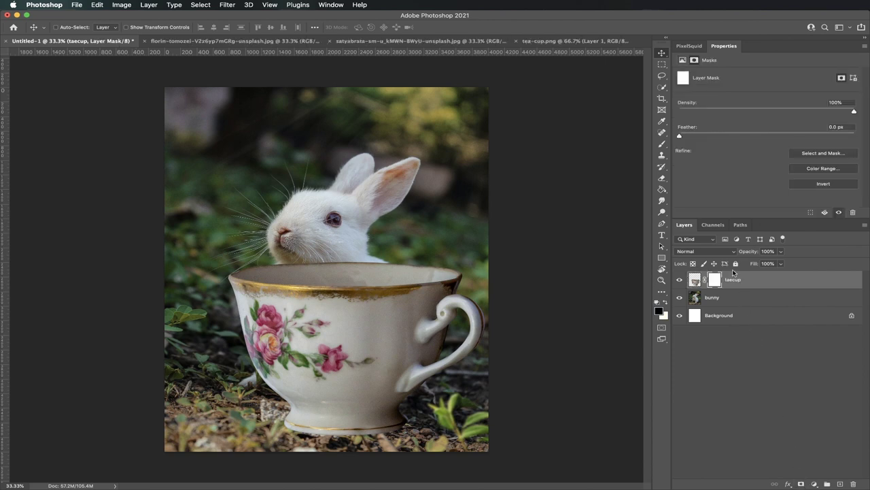
left_click(664, 145)
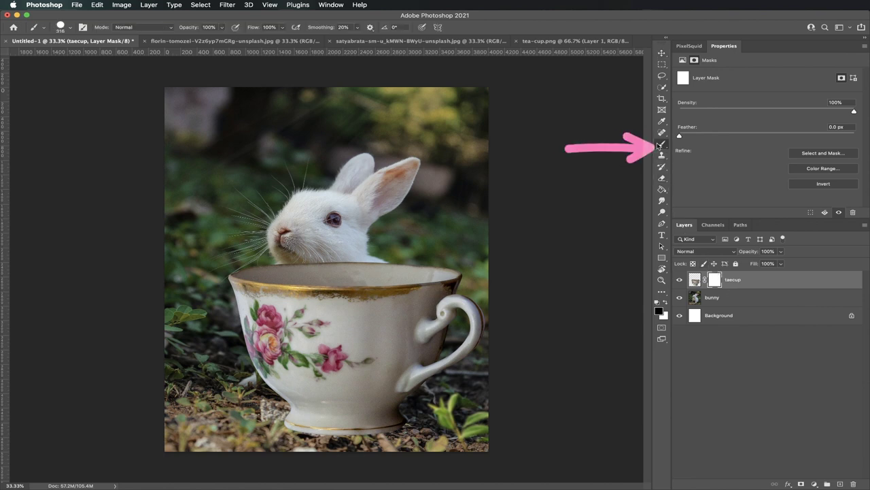
left_click(70, 31)
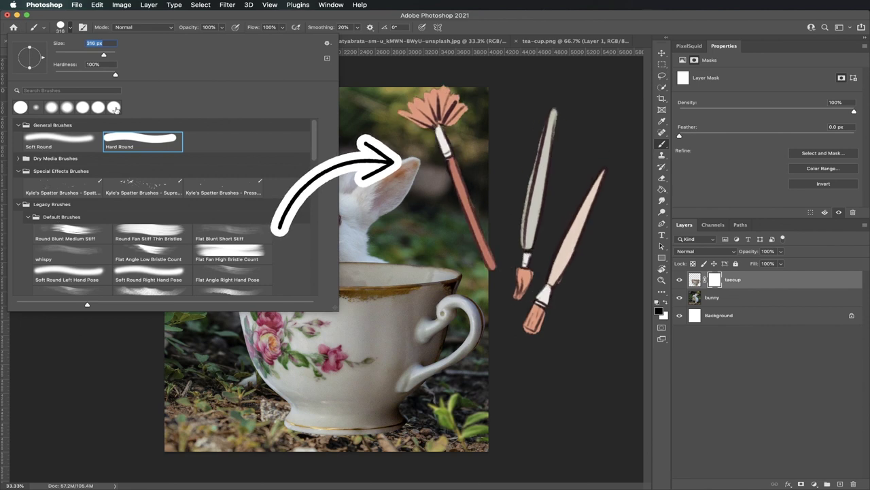
double_click(134, 145)
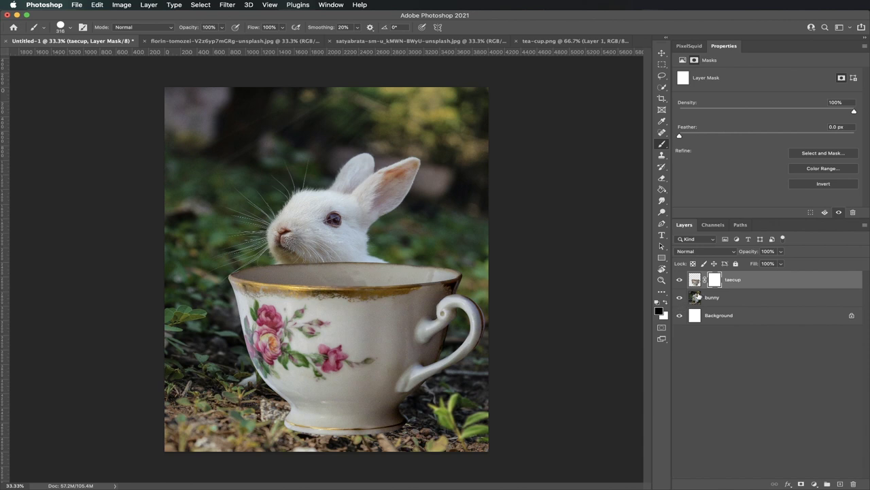
Paint black on the teacup's layer mask over the inside of the cup to reveal the rabbit's chest and back.
left_click(695, 280)
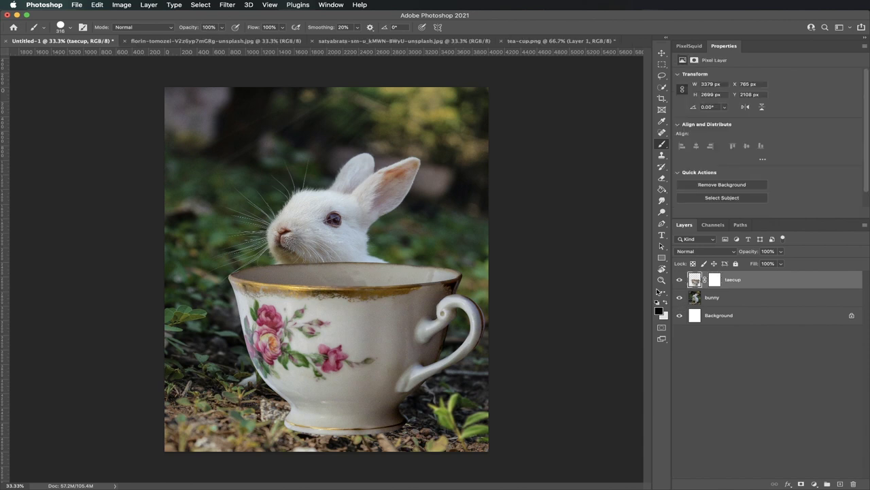
mouse_move(375, 306)
left_mouse_down()
mouse_move(346, 325)
mouse_move(314, 299)
mouse_move(330, 292)
mouse_move(383, 327)
left_mouse_up()
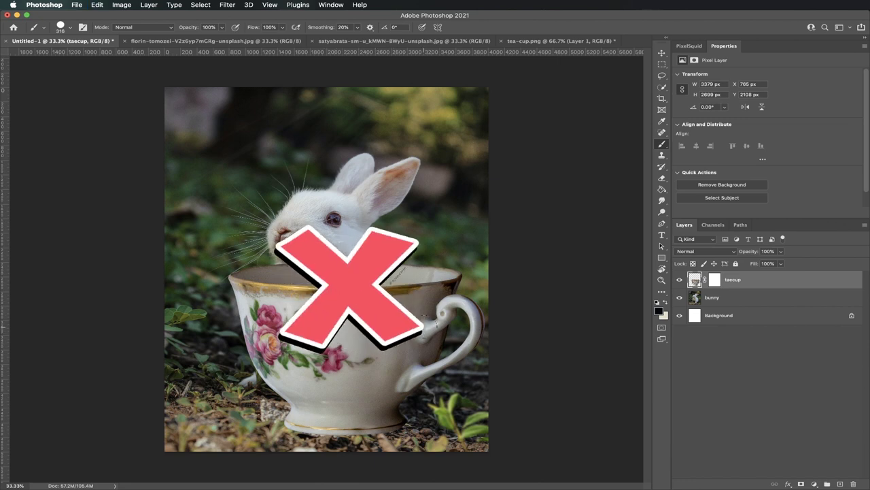
left_click(714, 279)
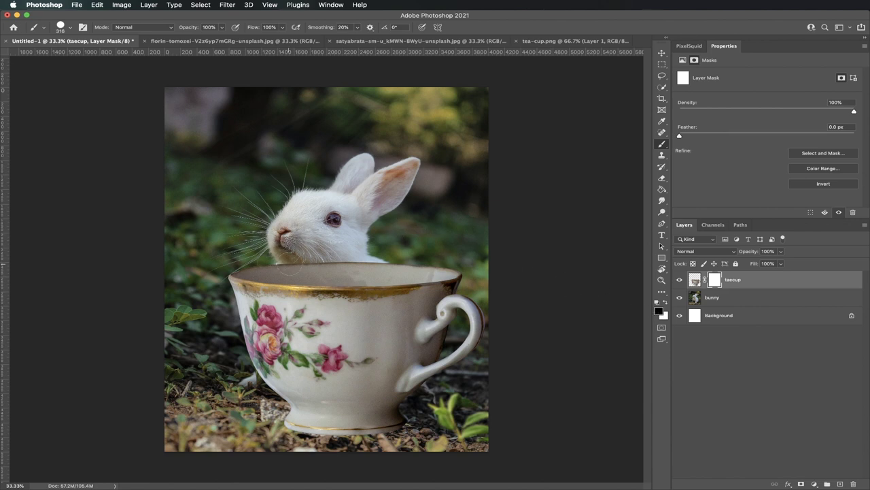
mouse_move(289, 268)
left_mouse_down()
mouse_move(391, 272)
mouse_move(358, 282)
mouse_move(267, 273)
left_mouse_up()
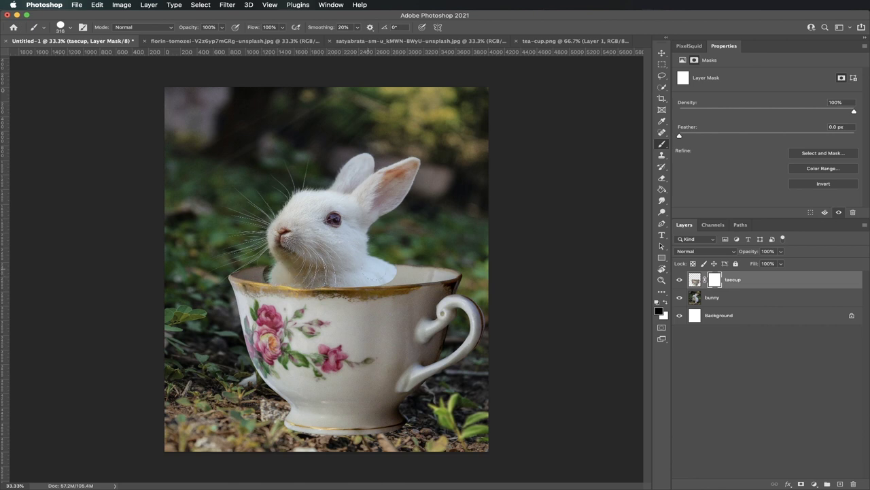
mouse_move(395, 275)
left_mouse_down()
mouse_move(413, 272)
mouse_move(400, 275)
mouse_move(412, 259)
mouse_move(421, 273)
left_mouse_up()
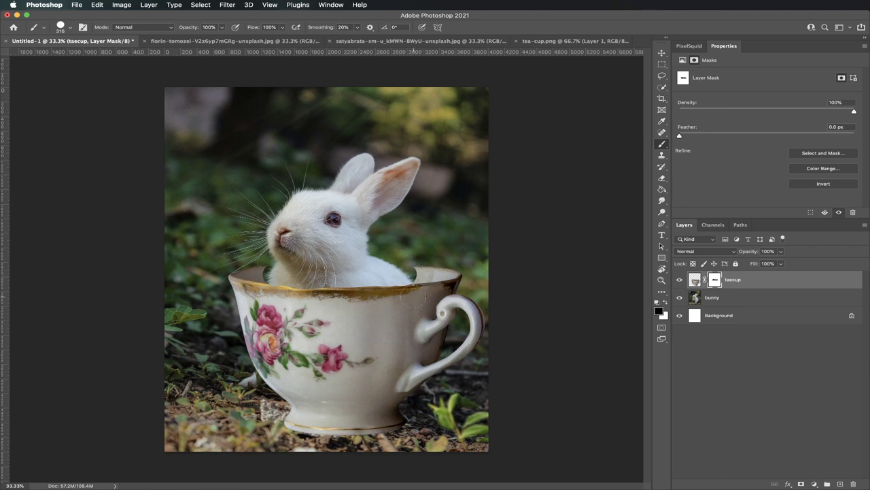
Paint white on the teacup's mask to restore the cup's inner wall on both sides of the rabbit.
left_click(665, 303)
mouse_move(422, 273)
left_mouse_down()
mouse_move(407, 272)
mouse_move(431, 273)
left_mouse_up()
left_click_drag(260, 263, 271, 272)
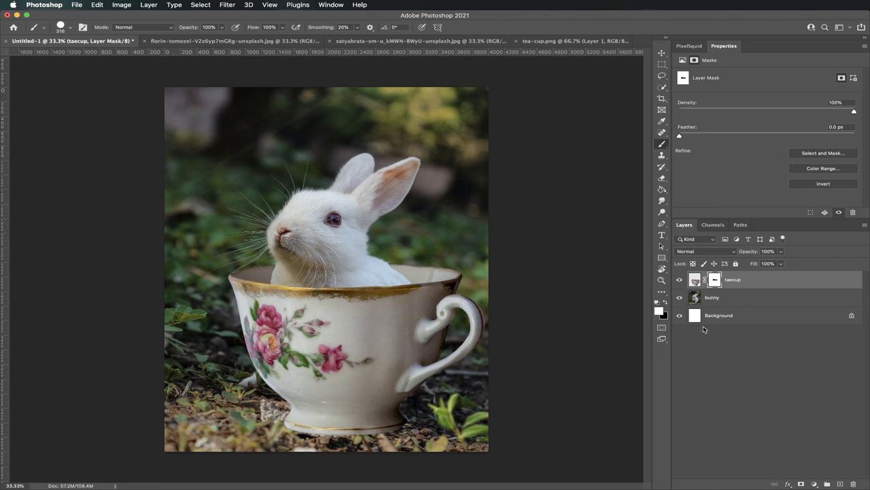
Add a Brightness/Contrast adjustment clipped to the bunny layer and set its brightness to -60.
left_click(717, 301)
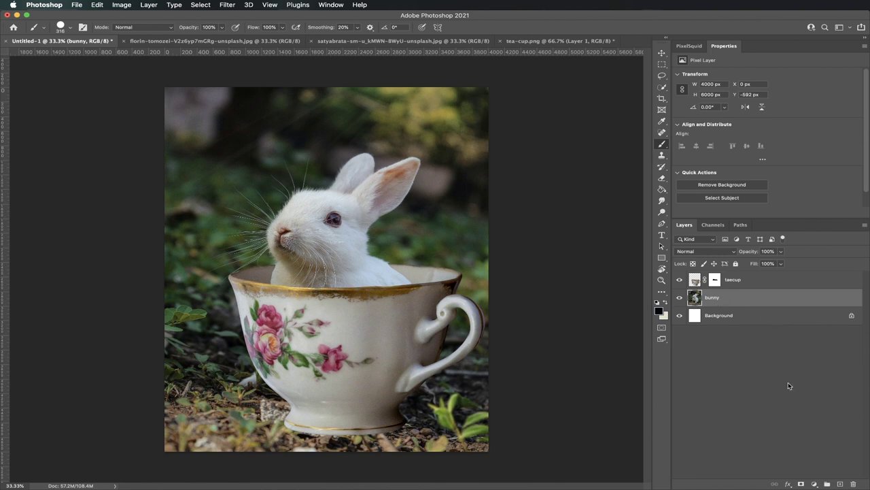
left_click(814, 484)
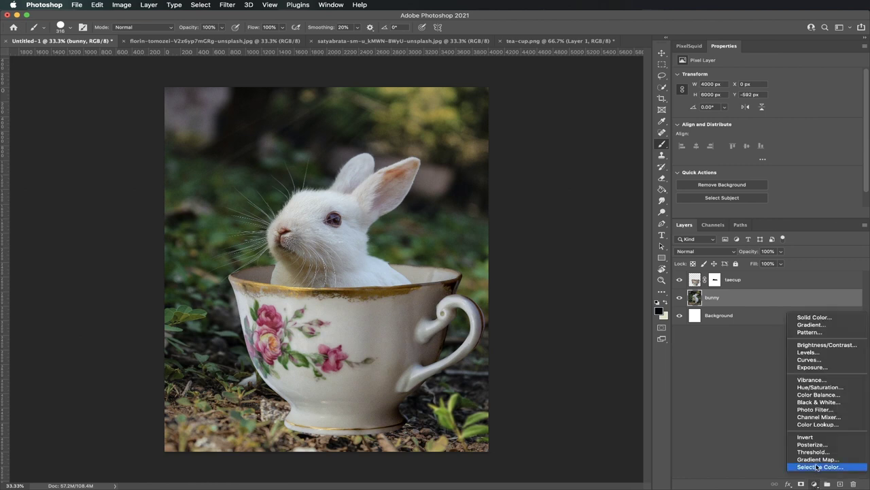
left_click(823, 345)
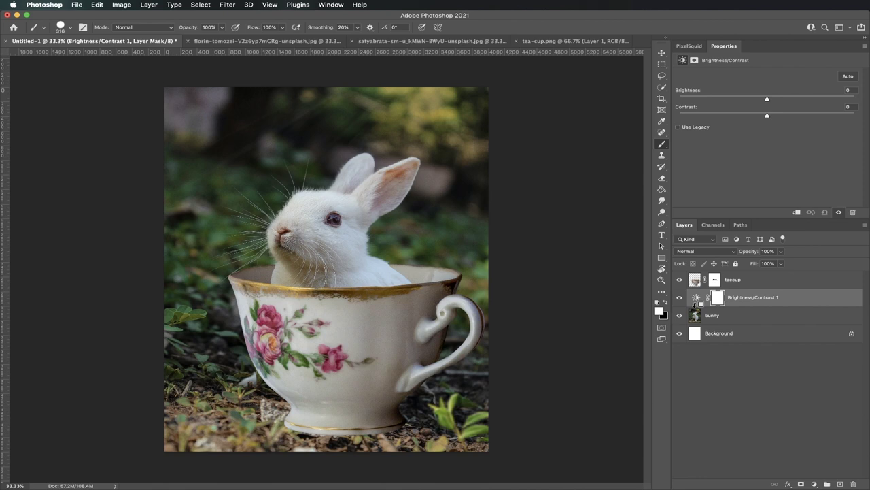
left_click(695, 306, "alt")
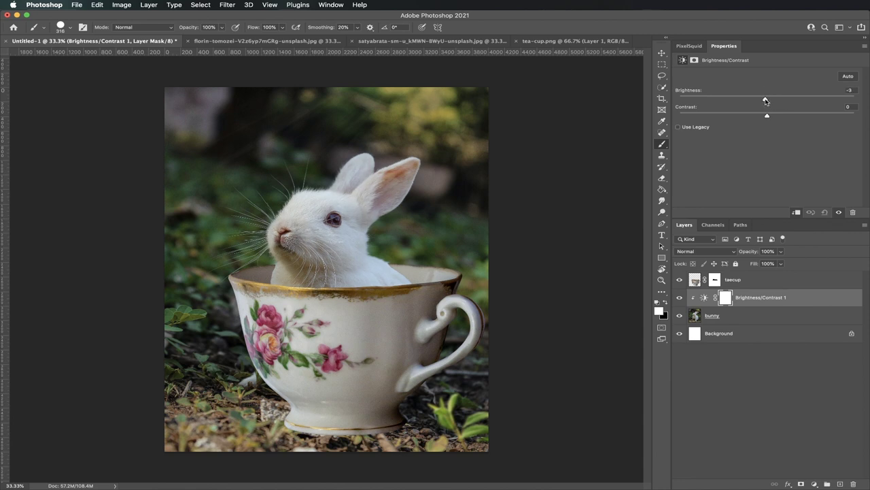
left_click_drag(765, 101, 737, 103)
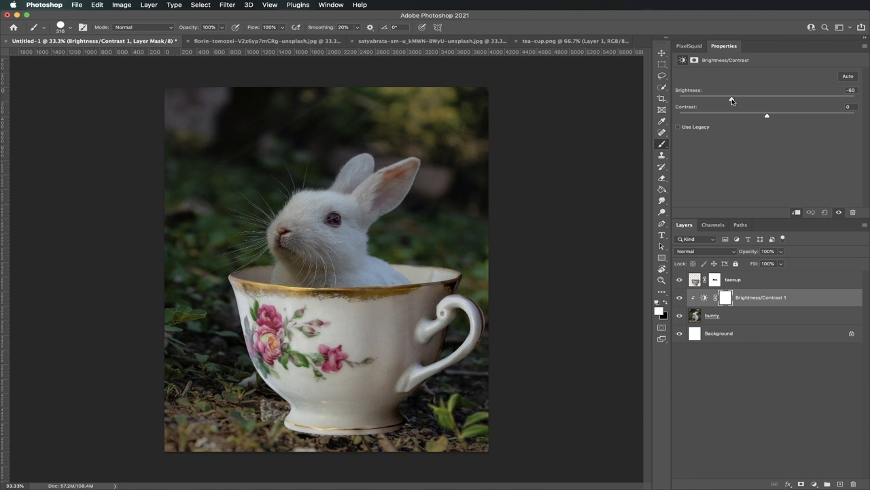
Add a Brightness/Contrast adjustment clipped to the teacup layer, set its brightness to about -45, and compare the cup with and without it.
left_click(753, 281)
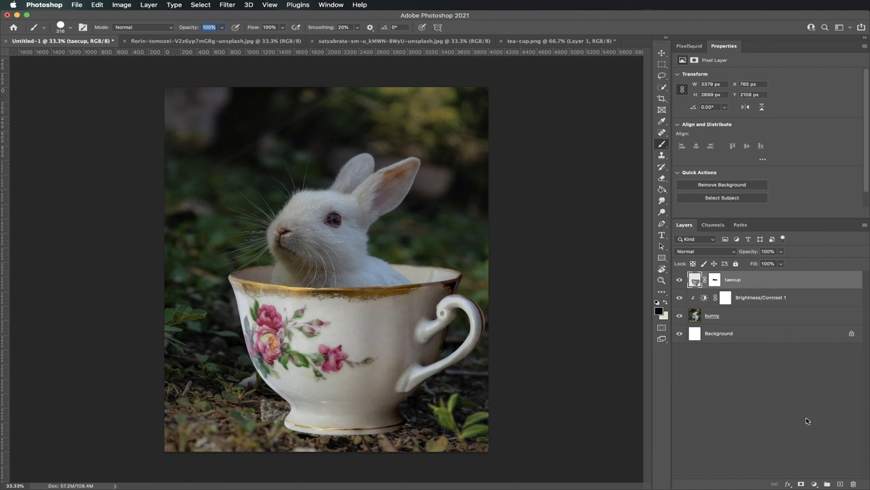
left_click(814, 484)
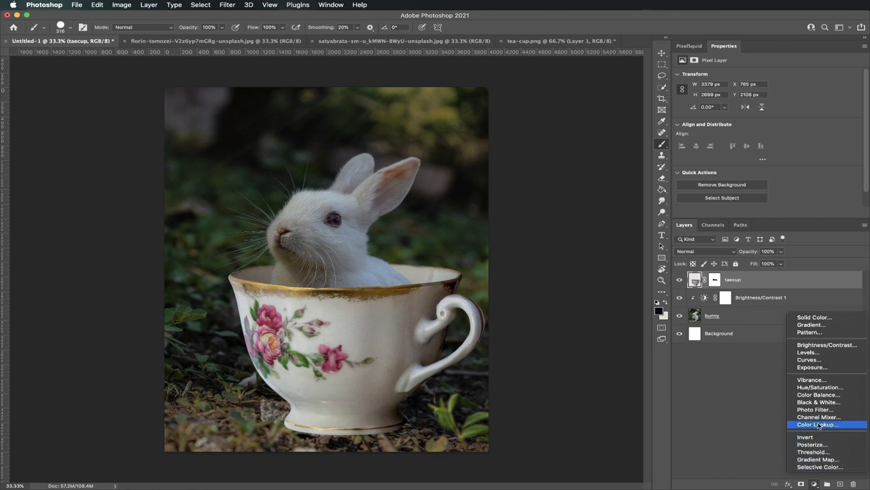
left_click(835, 346)
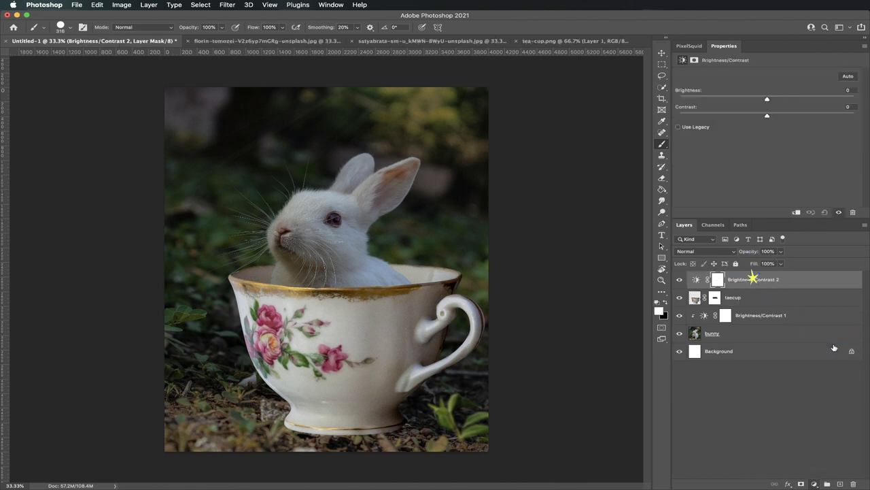
left_click(698, 289, "alt")
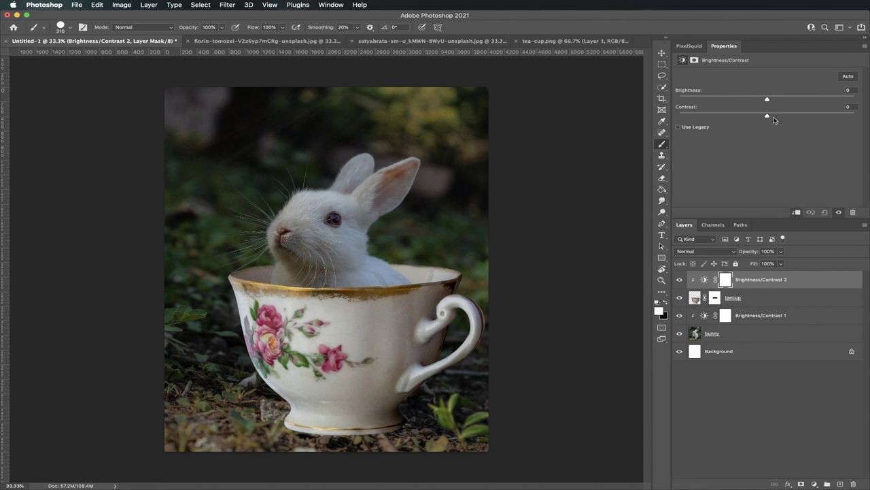
left_click_drag(768, 101, 740, 100)
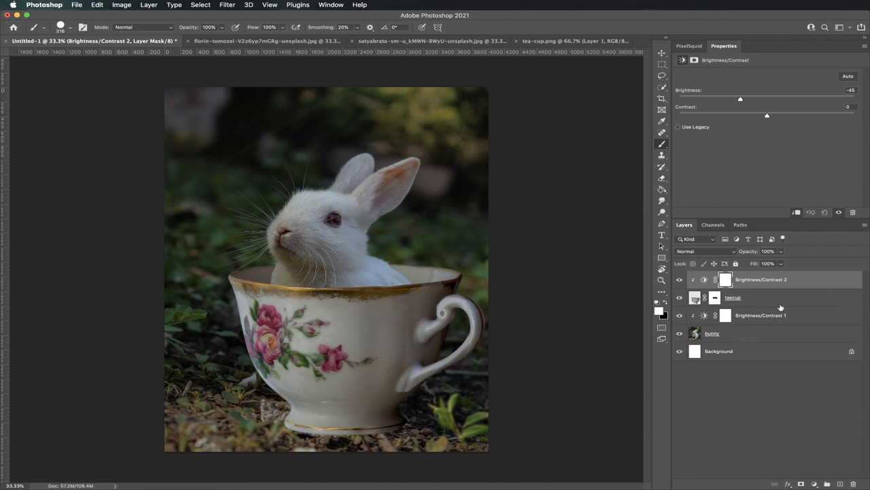
left_click(680, 281)
left_click(680, 280)
Select the yellow butterfly in the butterfly photo with the Quick Selection tool.
left_click(277, 41)
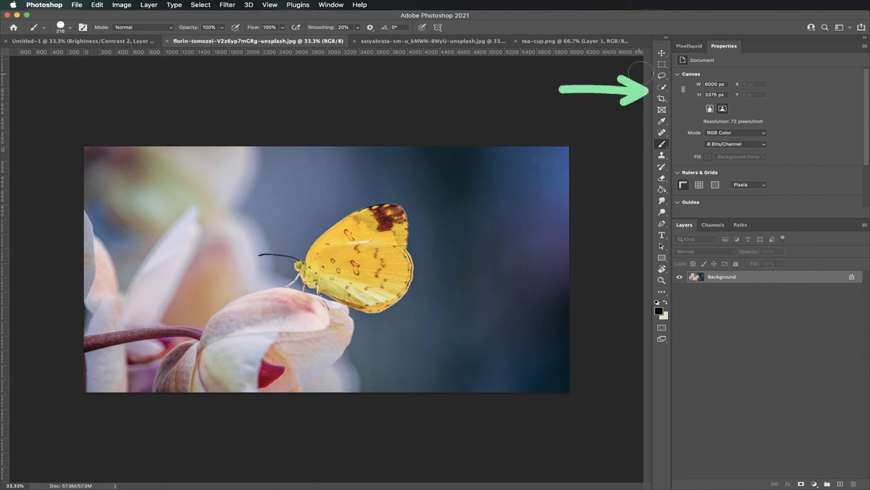
left_click(662, 89)
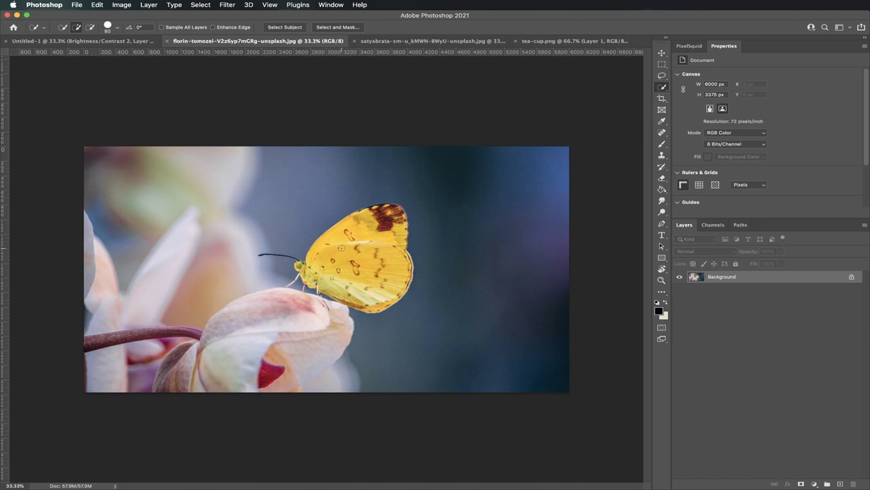
left_click(341, 248)
Move the selected butterfly into the Untitled-1 document, place it in front of the rabbit's face, and name its layer "butterfly".
left_click(662, 53)
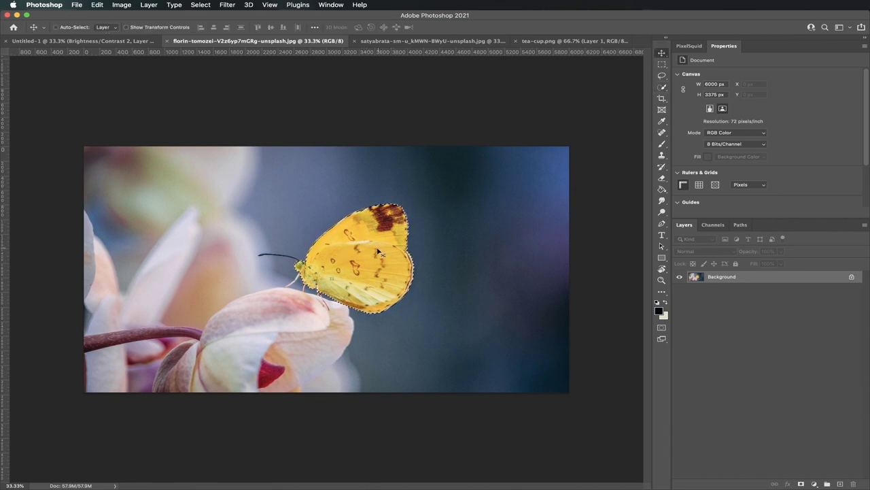
left_click_drag(374, 254, 174, 87)
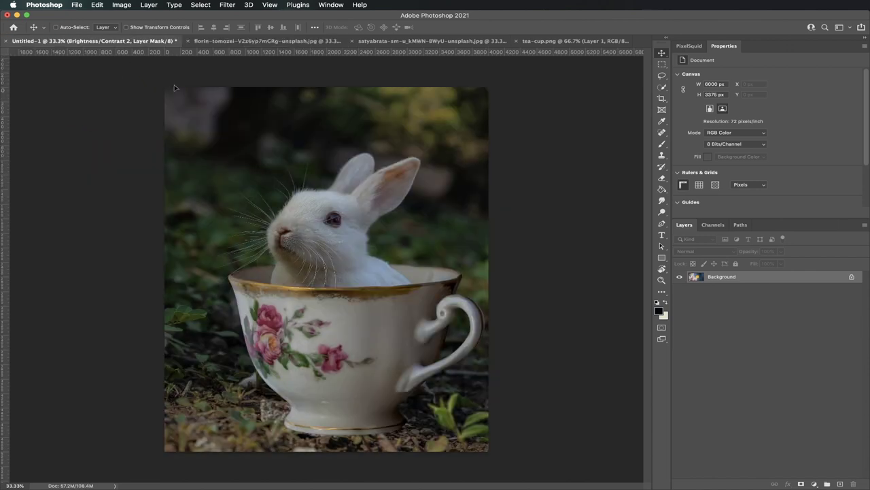
left_click_drag(231, 162, 235, 171)
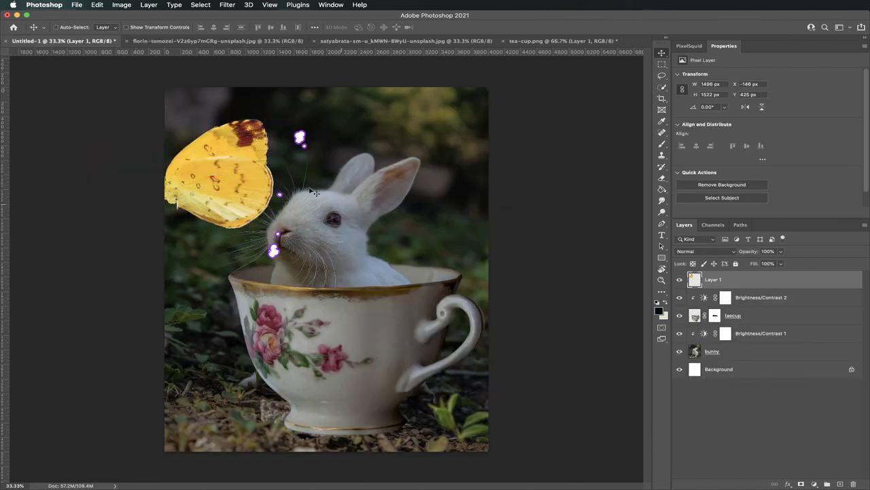
double_click(712, 280)
type("butterfly")
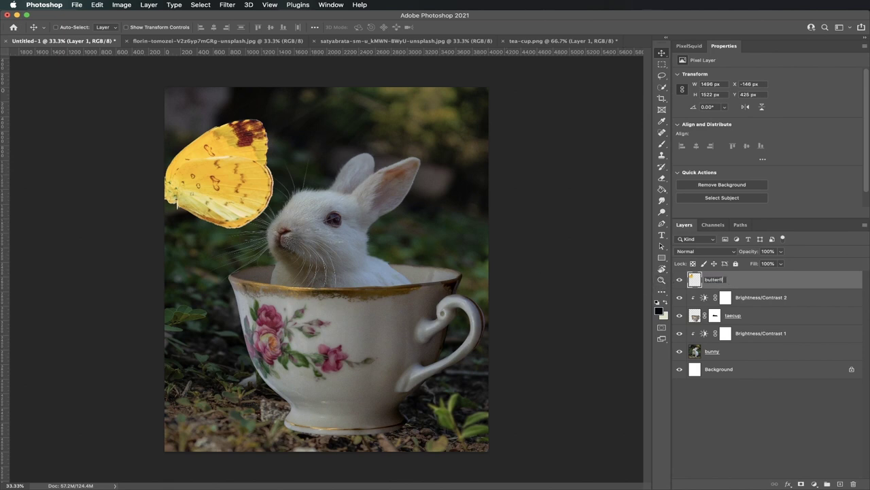
left_click(488, 158)
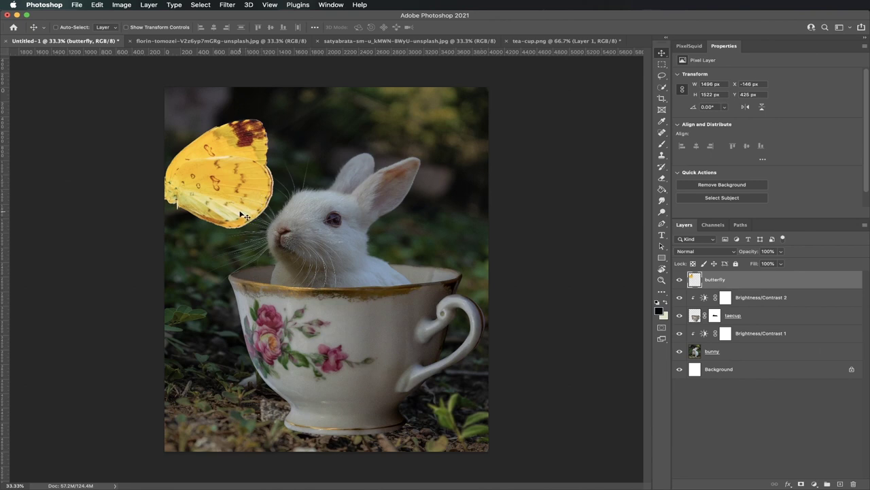
Scale the butterfly down to about 69% and position it just in front of the rabbit's nose.
key("super+t")
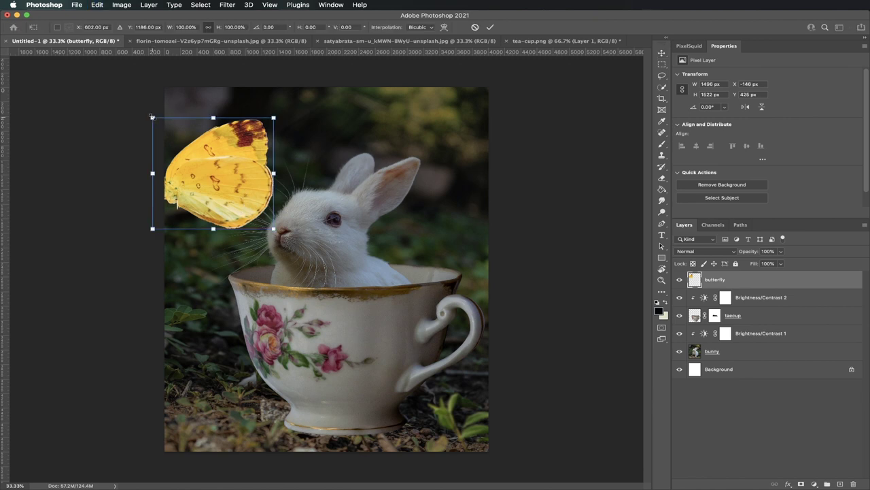
left_click_drag(152, 117, 182, 158)
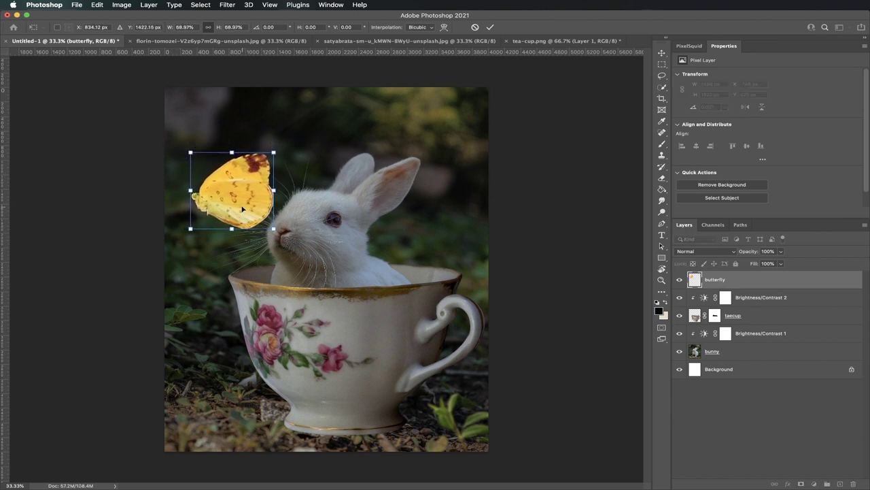
left_click_drag(243, 209, 237, 207)
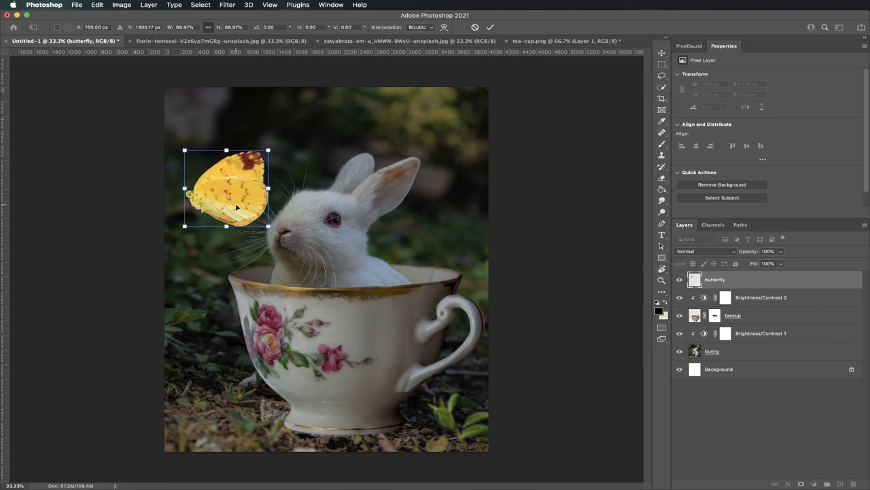
key("Return")
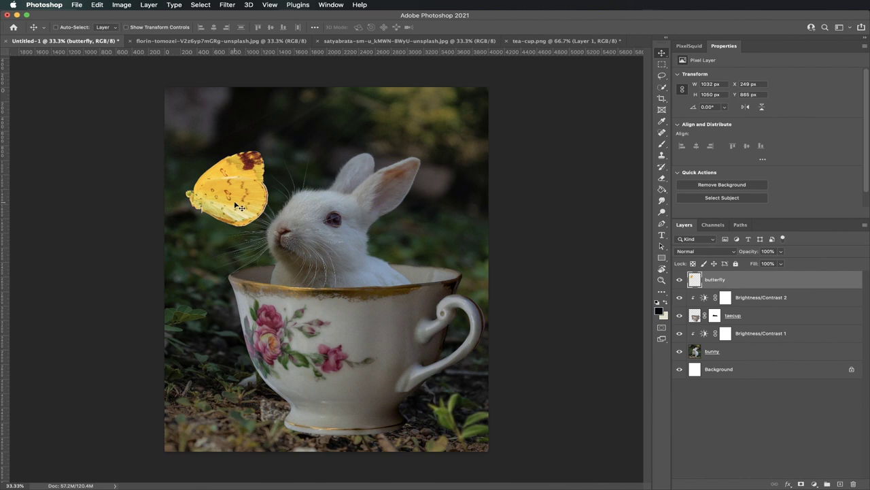
Flip the butterfly horizontally so that it faces the rabbit.
left_click(97, 6)
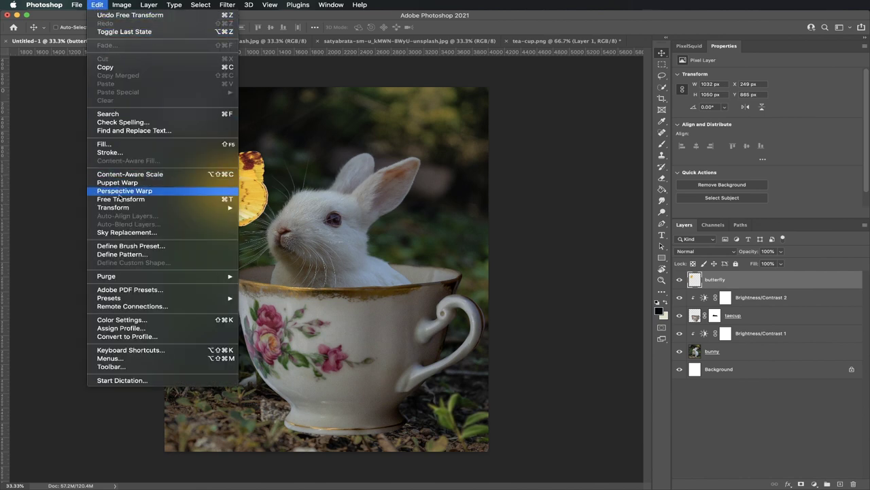
mouse_move(122, 211)
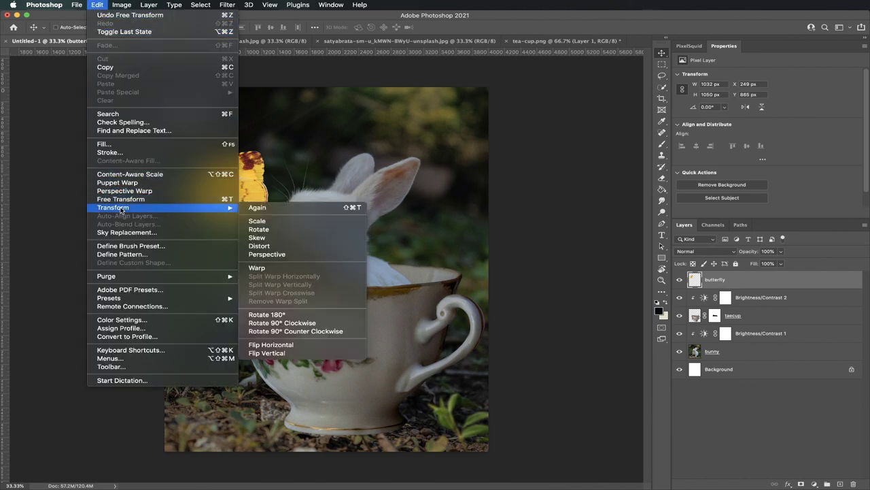
left_click(282, 347)
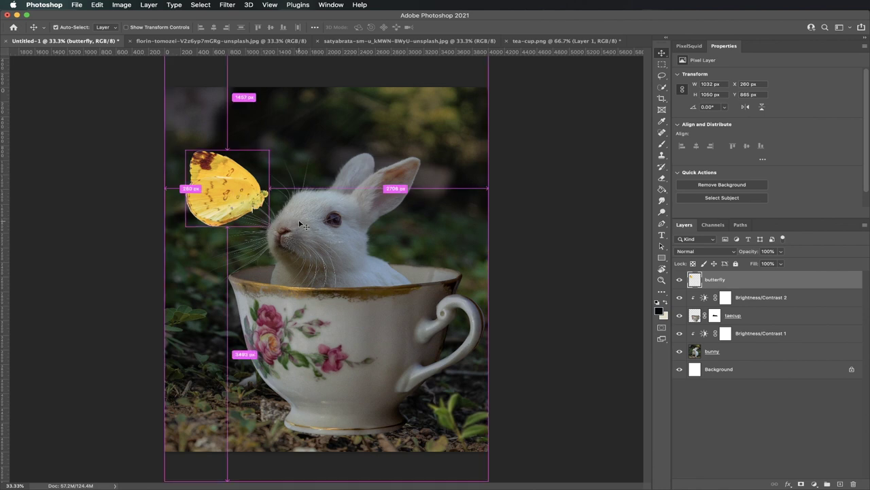
Rotate the butterfly about 32° clockwise and move it up slightly, just above the level of the rabbit's nose.
key("ctrl+t")
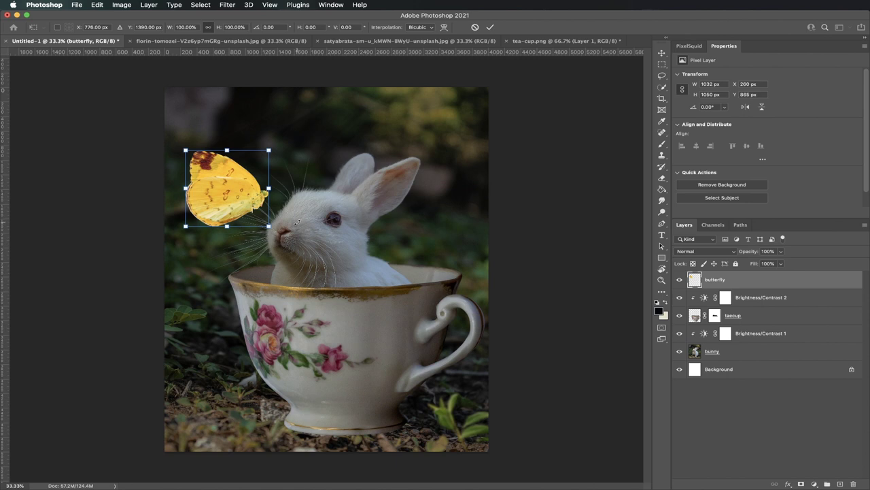
left_click_drag(297, 221, 267, 245)
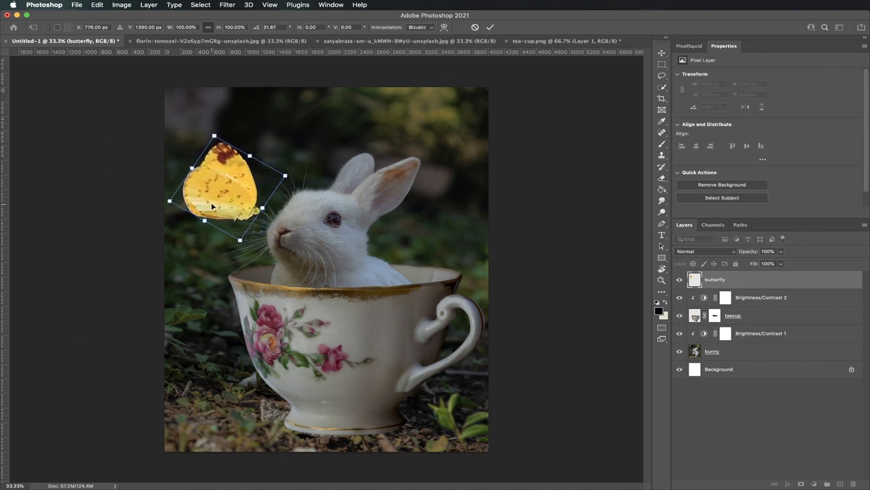
left_click_drag(213, 206, 218, 192)
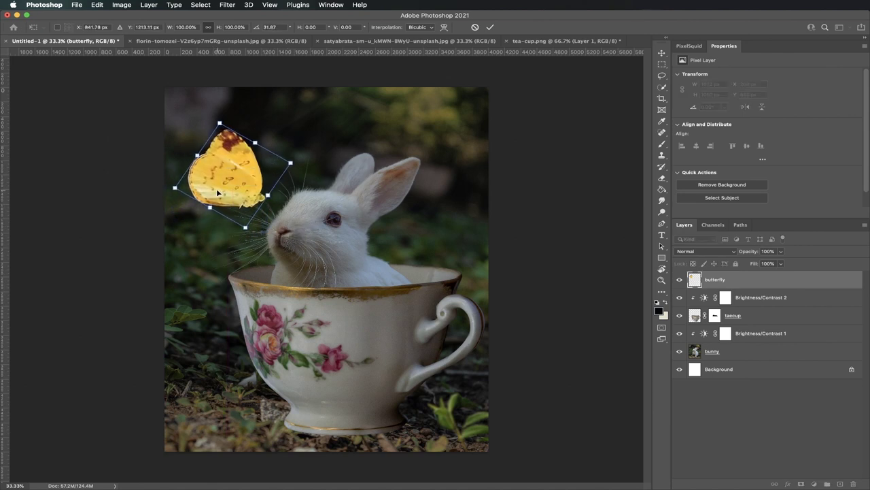
key("Return")
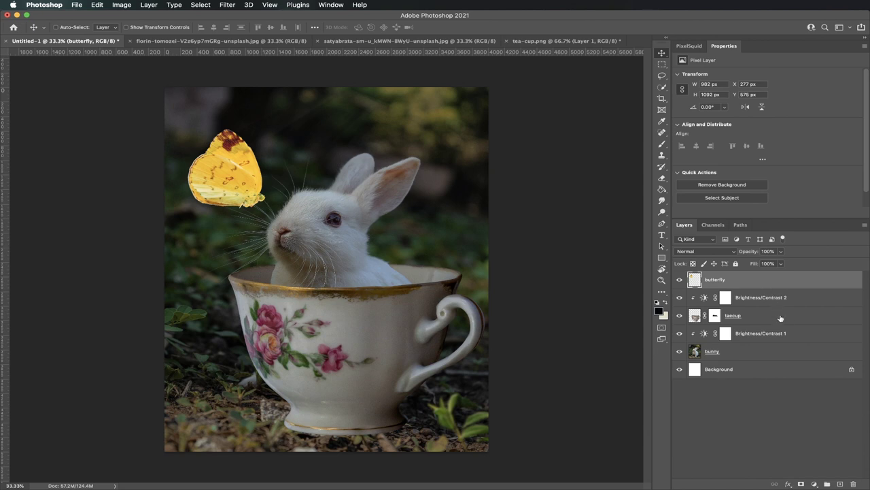
Set the foreground color to near-black #020202 and the Hard Round brush to a size of 1 px.
left_click(658, 309)
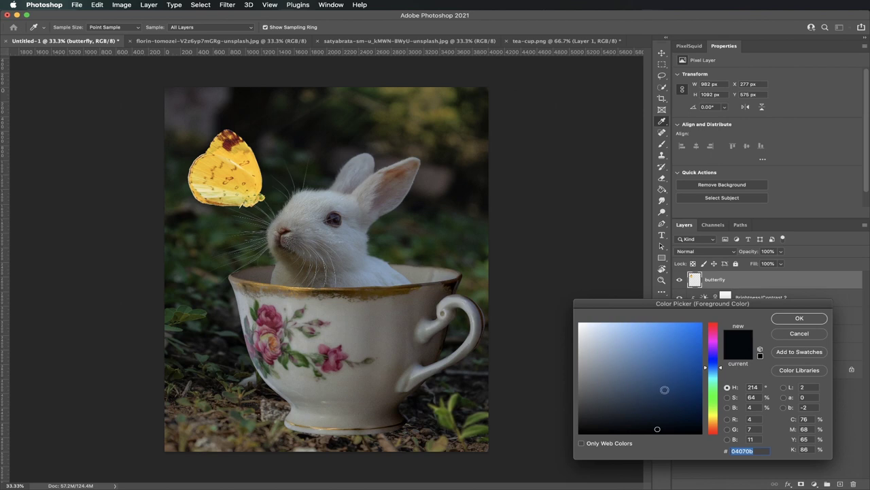
left_click_drag(660, 429, 589, 433)
left_click(800, 318)
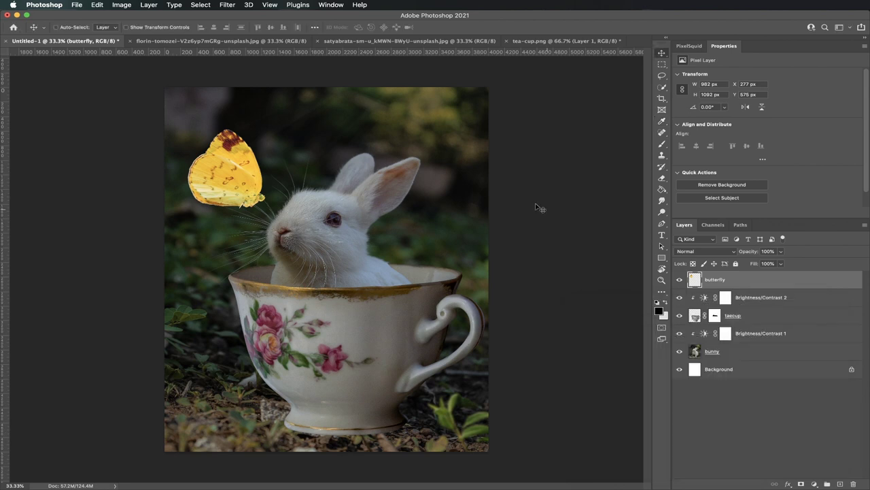
key("v")
left_click(661, 145)
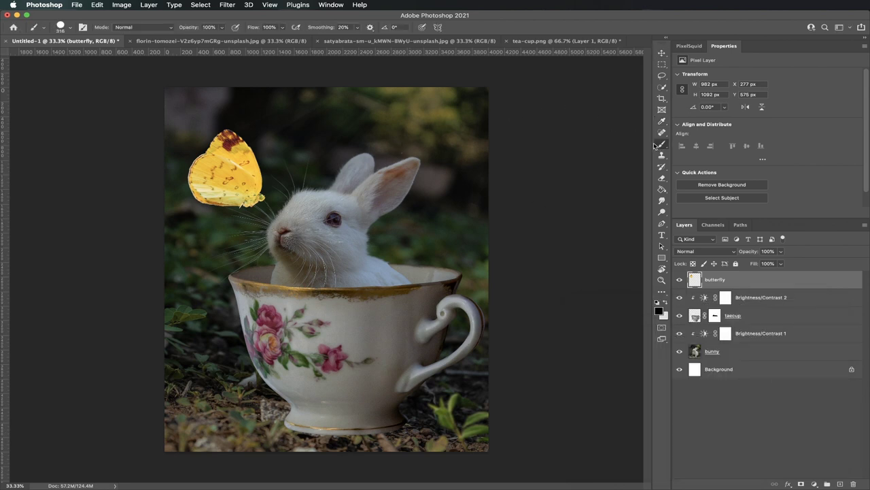
left_click(67, 28)
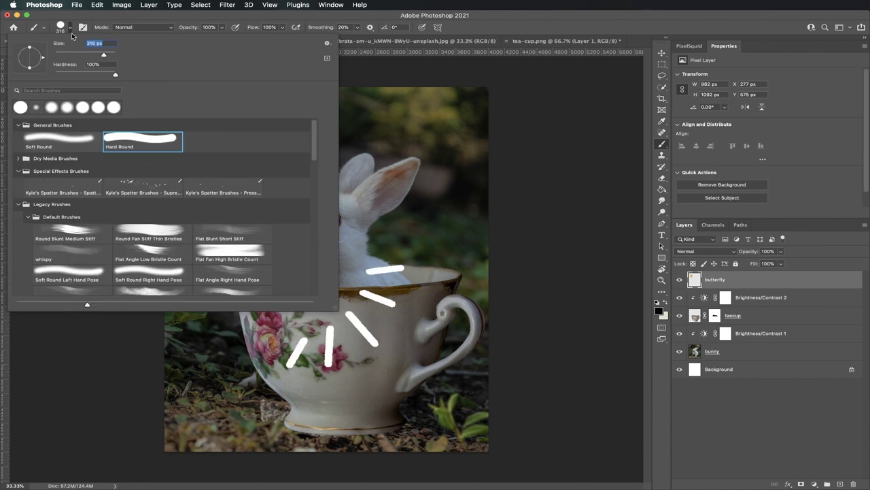
left_click_drag(97, 52, 54, 55)
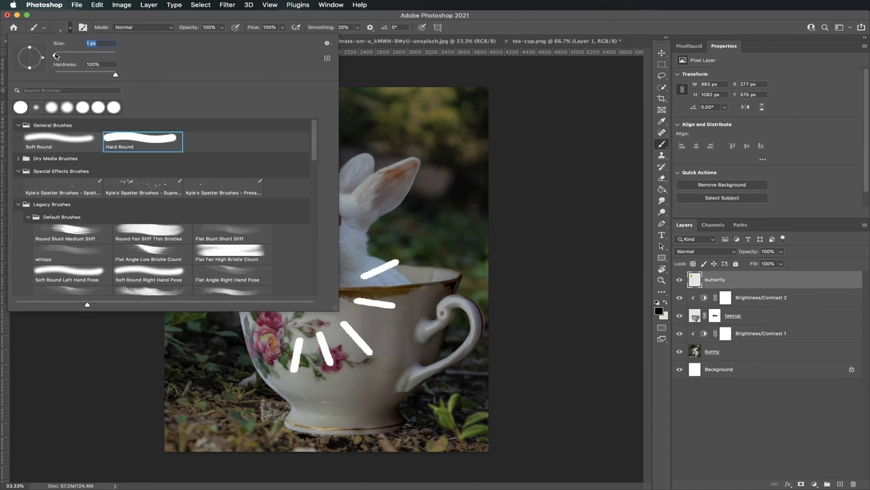
key("Return")
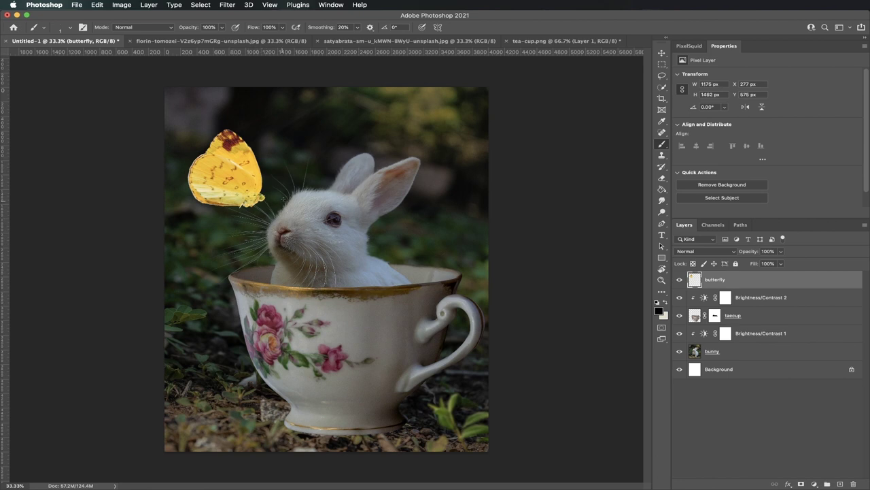
Add a new layer above the butterfly and set its blend mode to Linear Dodge (Add).
left_click(841, 483)
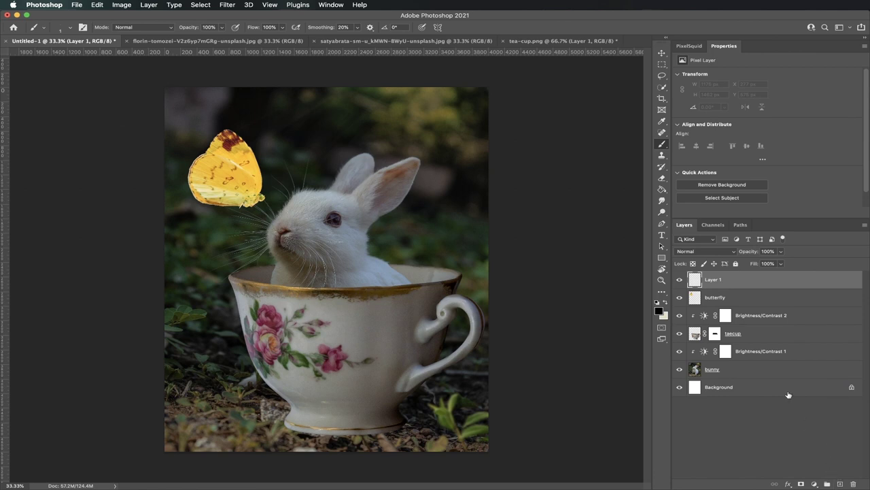
left_click(709, 253)
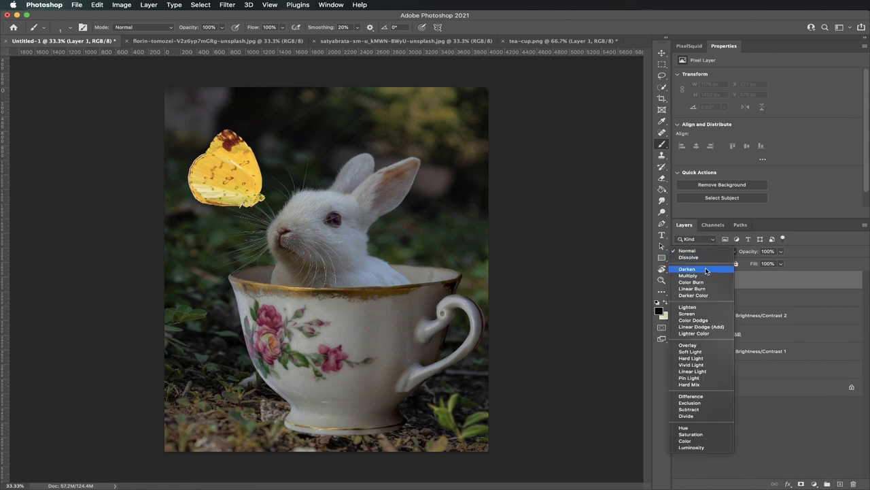
left_click(707, 329)
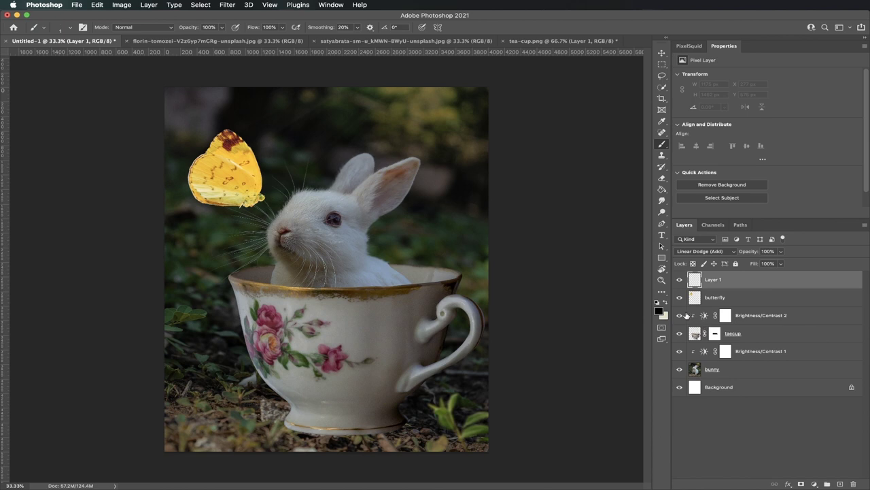
Sample the butterfly wing's yellow, #f4ba00, as the foreground color.
left_click(661, 311)
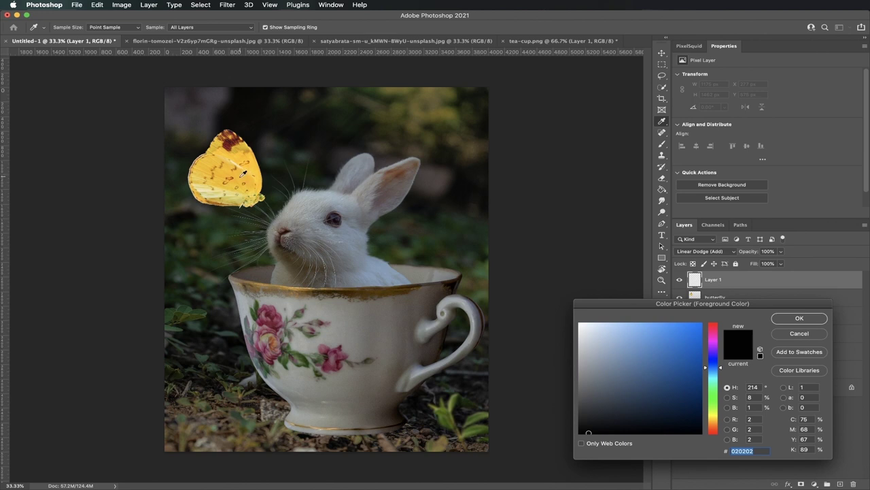
left_click(242, 177)
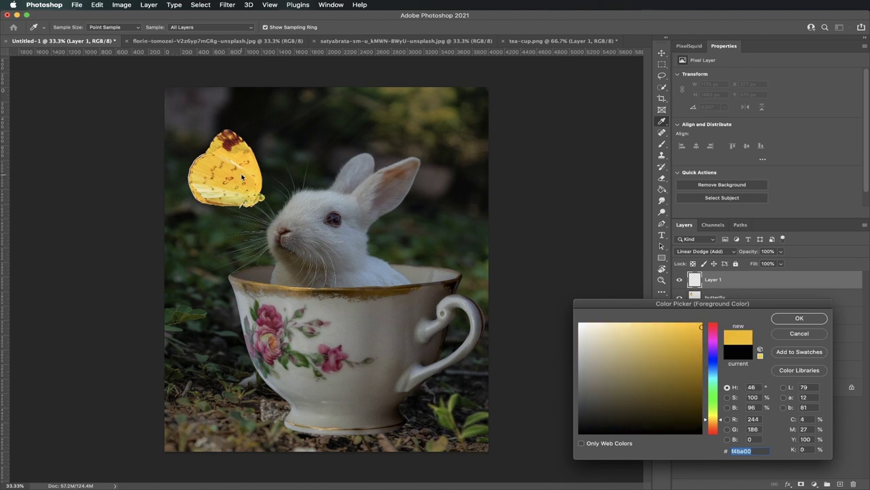
left_click(799, 318)
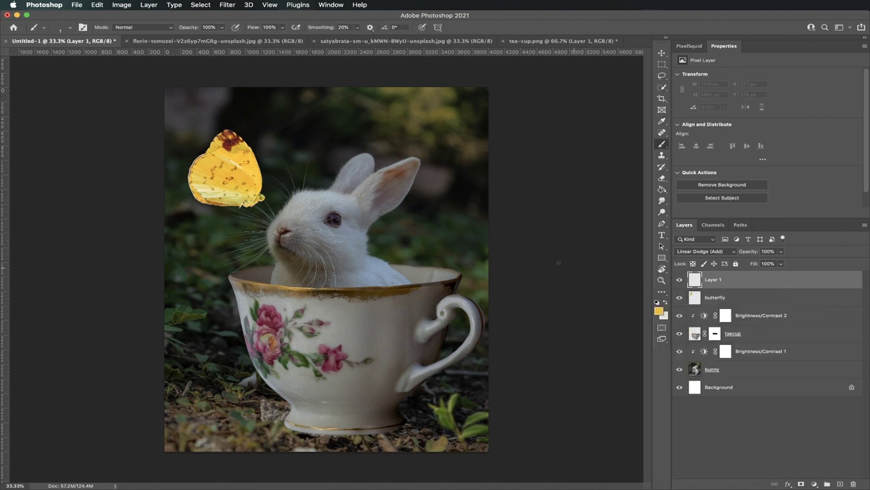
Paint a yellow glow over and around the butterfly with a 1400 px Soft Round brush at 10% opacity.
mouse_move(222, 29)
left_mouse_down()
mouse_move(220, 40)
mouse_move(181, 39)
left_mouse_up()
left_click(63, 30)
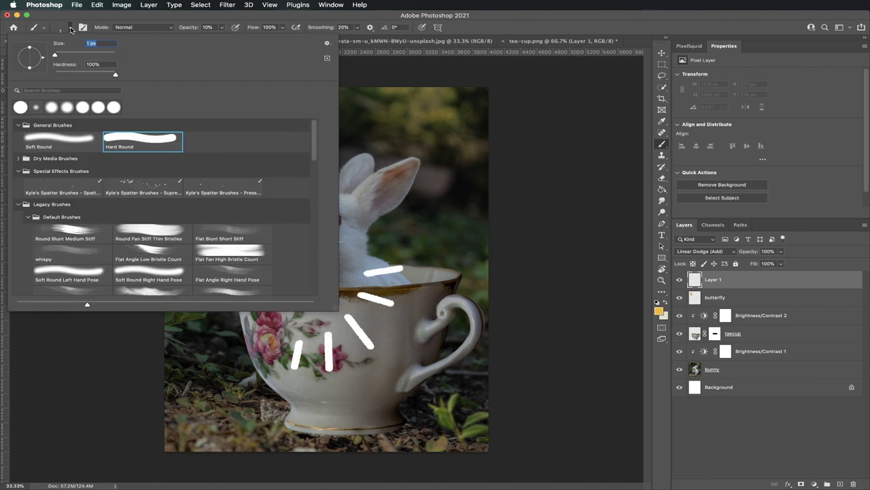
left_click(82, 143)
key("super+z")
key("super+z")
key("super+z")
key("super+z")
key("super+z")
left_click_drag(54, 54, 107, 54)
left_click(350, 133)
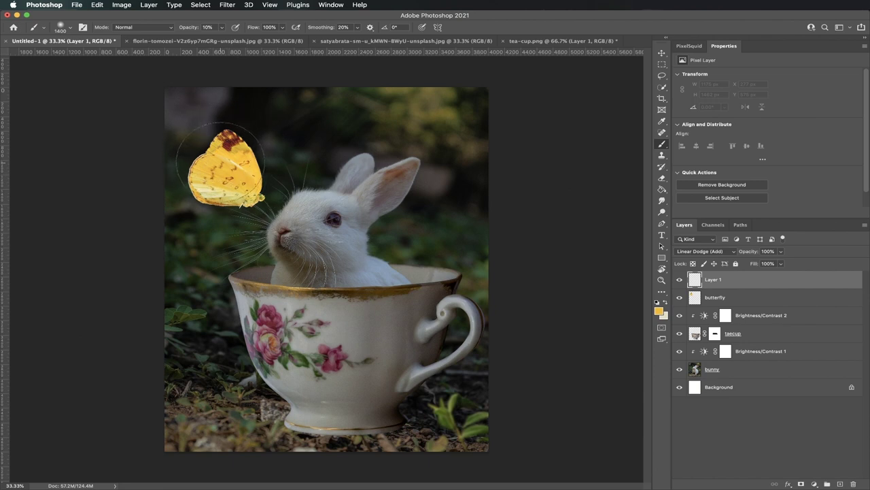
mouse_move(216, 163)
left_mouse_down()
mouse_move(240, 167)
mouse_move(224, 204)
mouse_move(198, 164)
mouse_move(204, 143)
mouse_move(238, 140)
mouse_move(252, 170)
mouse_move(238, 197)
mouse_move(210, 204)
mouse_move(198, 158)
mouse_move(218, 126)
mouse_move(257, 122)
mouse_move(287, 151)
mouse_move(303, 185)
mouse_move(224, 238)
mouse_move(170, 218)
mouse_move(197, 170)
mouse_move(292, 119)
left_mouse_up()
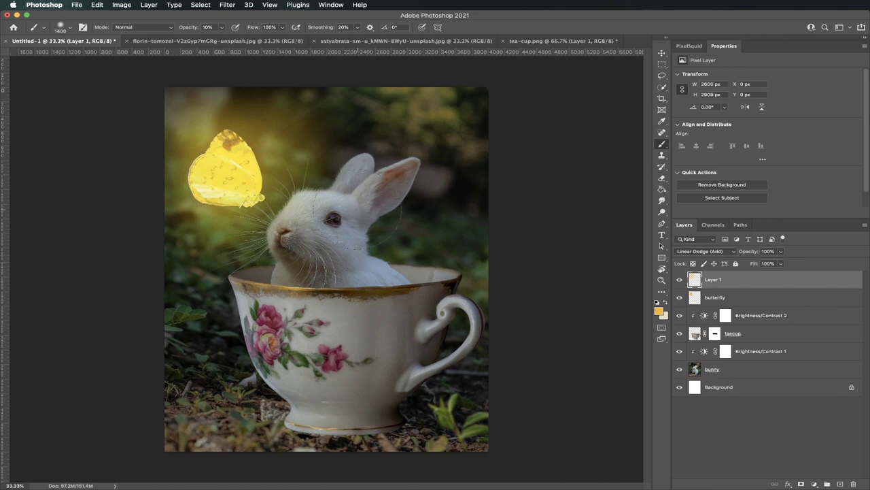
Add a new layer clipped to the bunny, place it above Brightness/Contrast 1, and set its blend mode to Linear Dodge (Add).
left_click(737, 371)
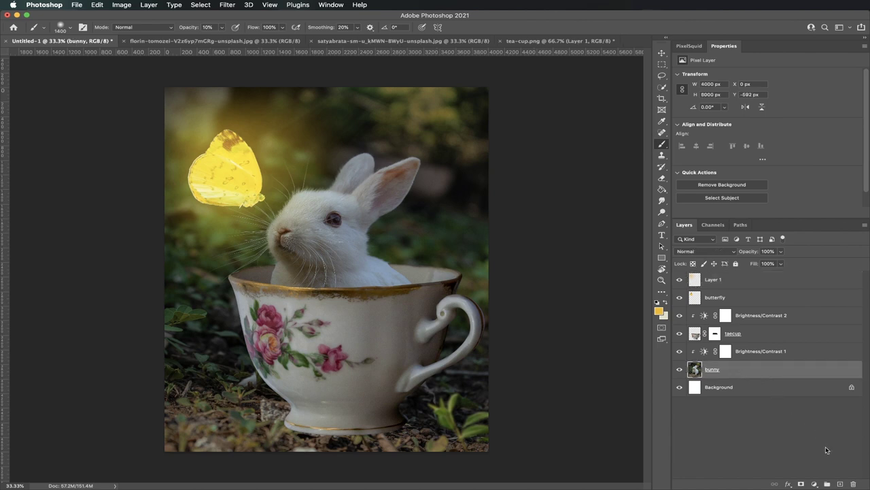
left_click(841, 485)
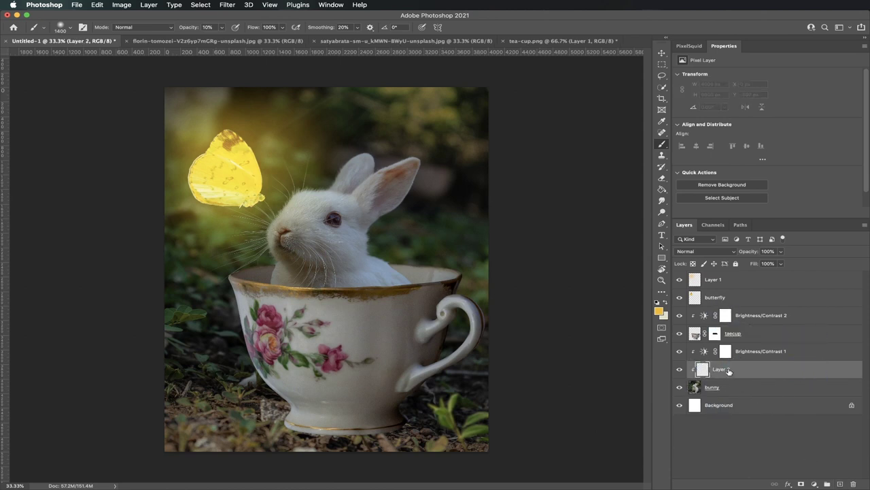
left_click_drag(729, 370, 727, 349)
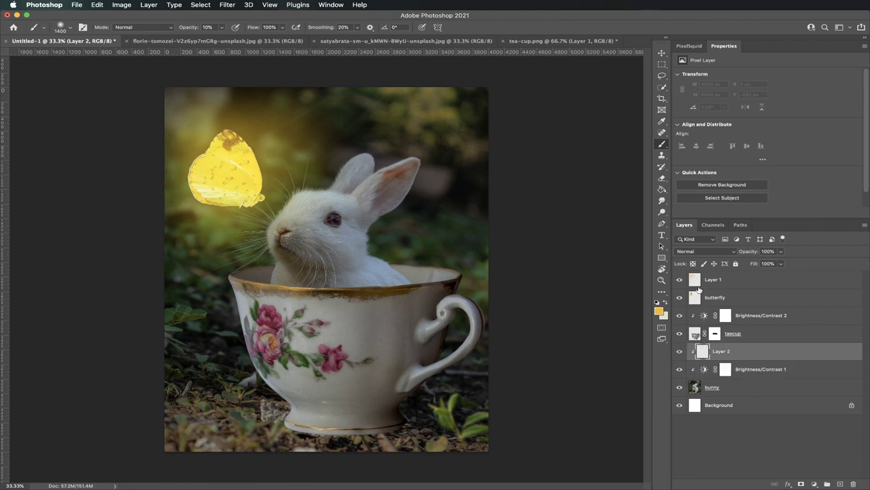
left_click(704, 252)
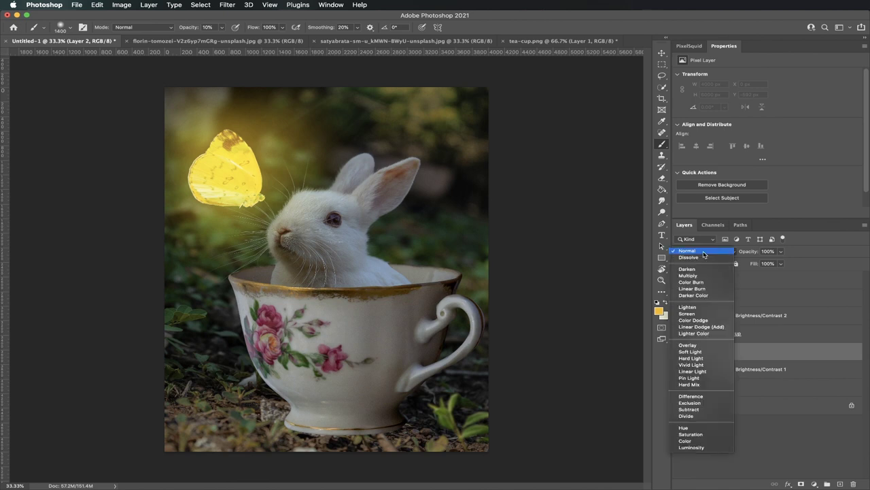
left_click(705, 327)
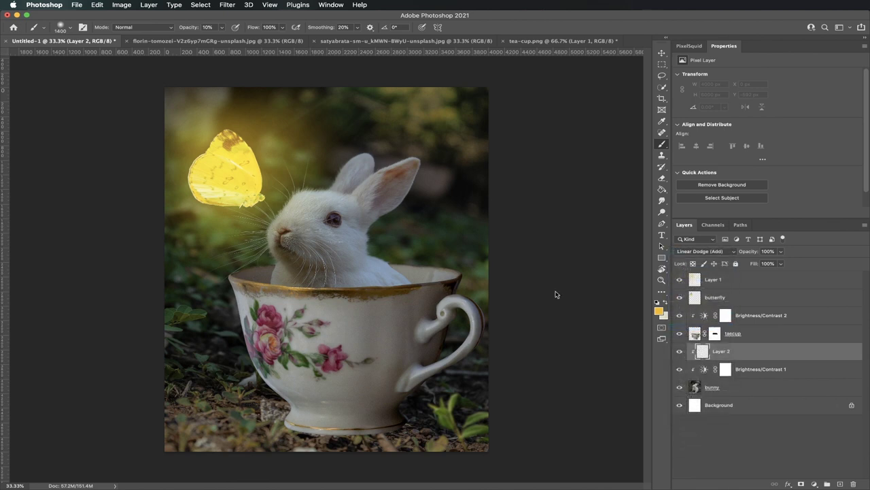
Reduce the soft brush to 508 px and paint yellow light over the rabbit's face.
left_click(73, 28)
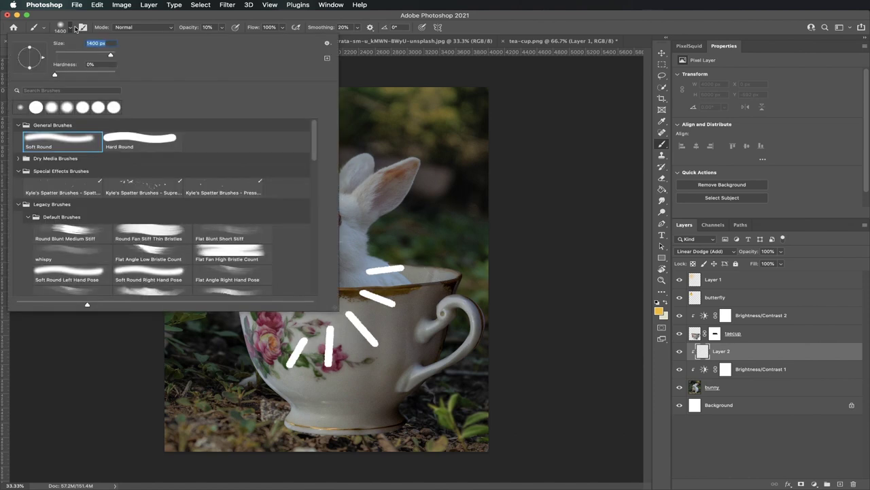
left_click_drag(114, 57, 111, 58)
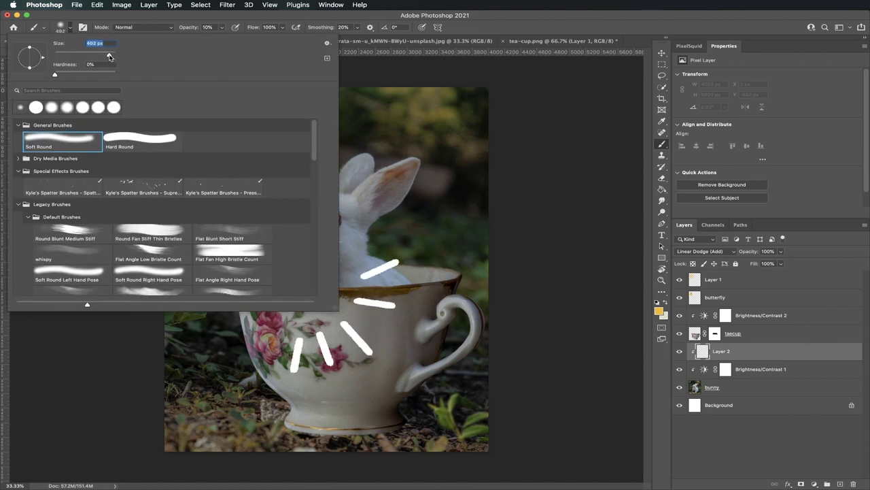
key("Return")
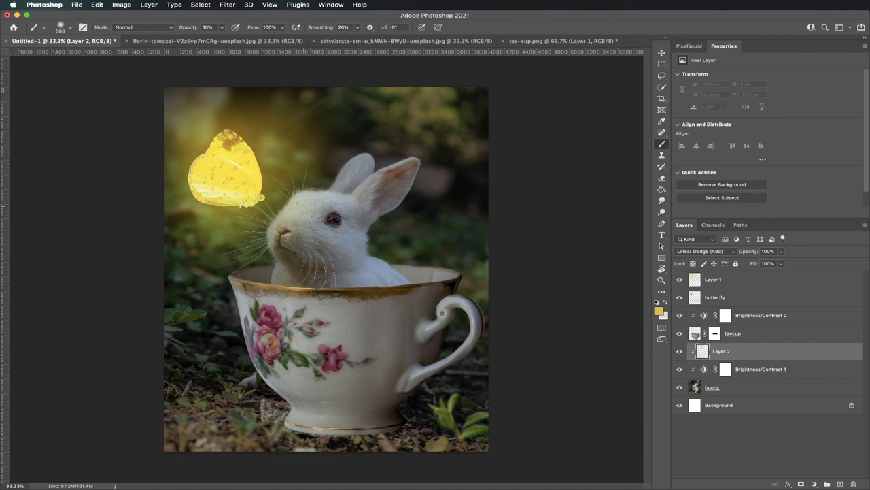
mouse_move(304, 224)
left_mouse_down()
mouse_move(290, 243)
mouse_move(286, 273)
mouse_move(314, 223)
mouse_move(346, 230)
mouse_move(320, 273)
mouse_move(331, 263)
mouse_move(383, 183)
mouse_move(317, 211)
mouse_move(301, 206)
mouse_move(313, 222)
mouse_move(284, 236)
mouse_move(310, 216)
mouse_move(291, 244)
left_mouse_up()
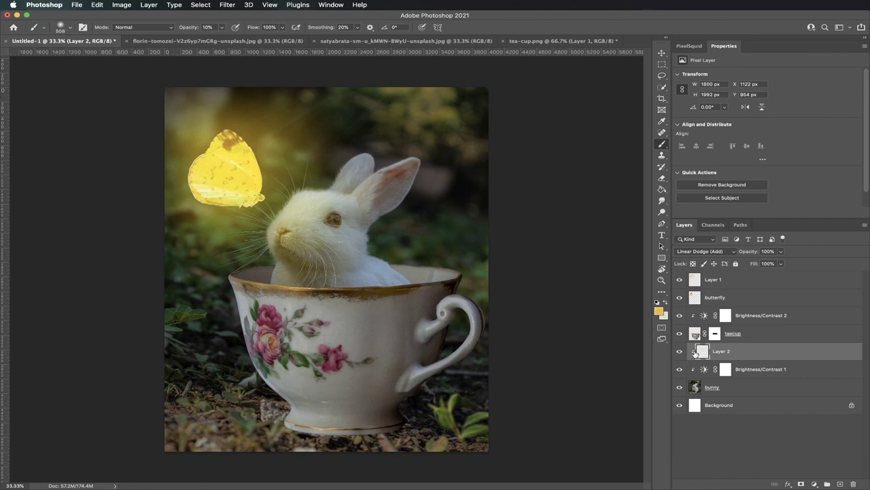
Add a Linear Dodge (Add) layer clipped to the teacup above Brightness/Contrast 2 and paint yellow light on the cup's rim and flowers.
left_click(748, 334)
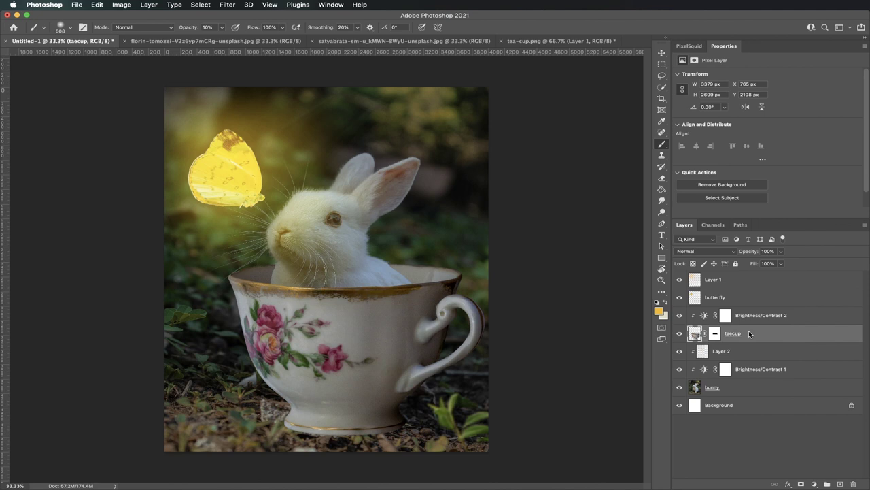
left_click(838, 479)
left_click_drag(734, 338, 724, 314)
left_click(697, 252)
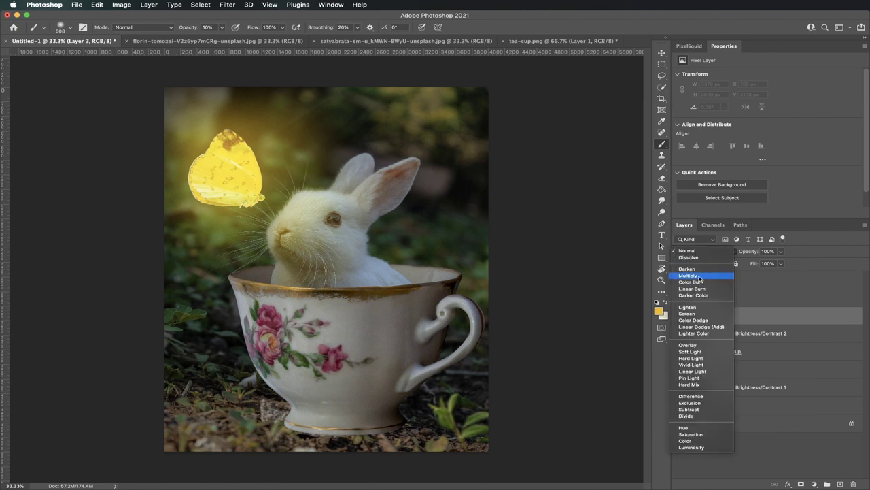
left_click(701, 327)
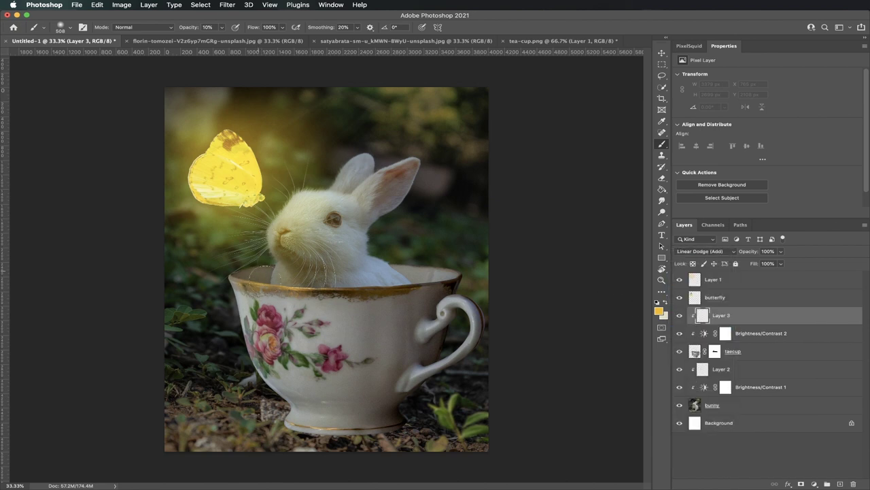
mouse_move(259, 268)
left_mouse_down()
mouse_move(279, 320)
mouse_move(360, 296)
mouse_move(306, 367)
mouse_move(331, 382)
mouse_move(293, 353)
mouse_move(326, 306)
mouse_move(317, 272)
left_mouse_up()
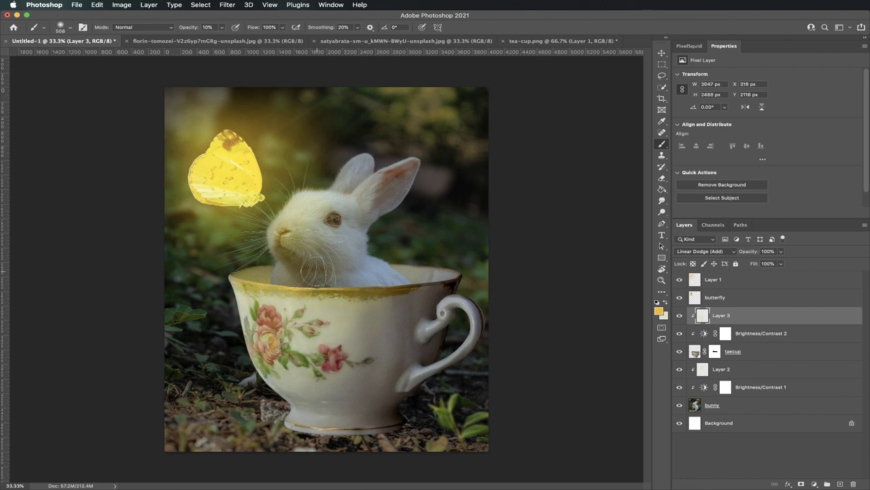